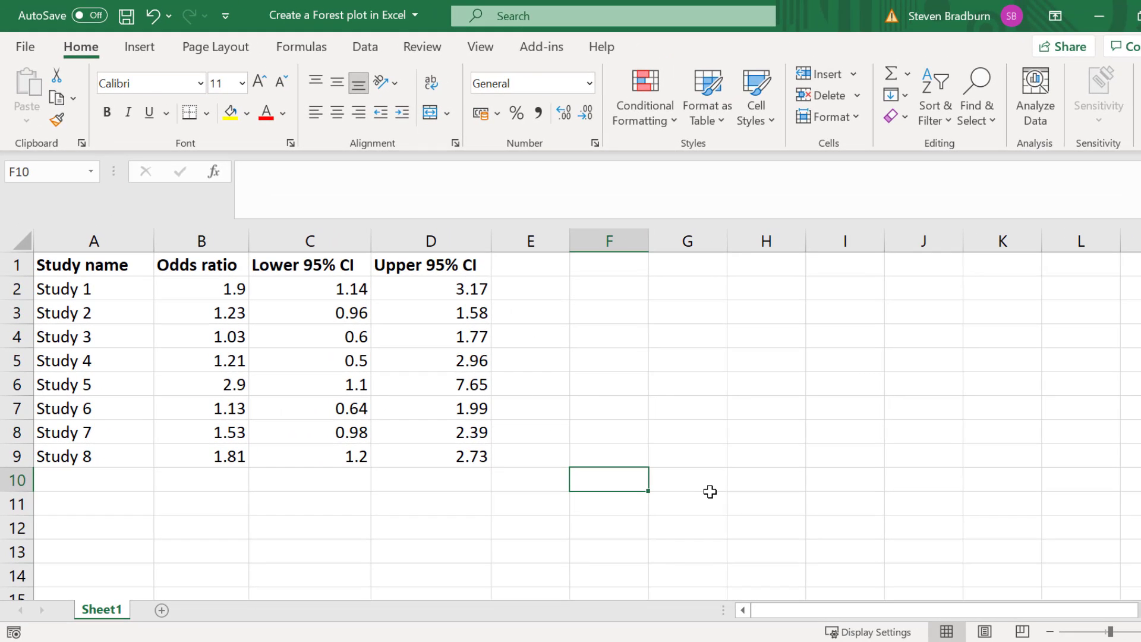
Insert a 2-D clustered bar chart of the study names and odds ratios in A1:B9
click(110, 267)
drag(126, 272, 219, 458)
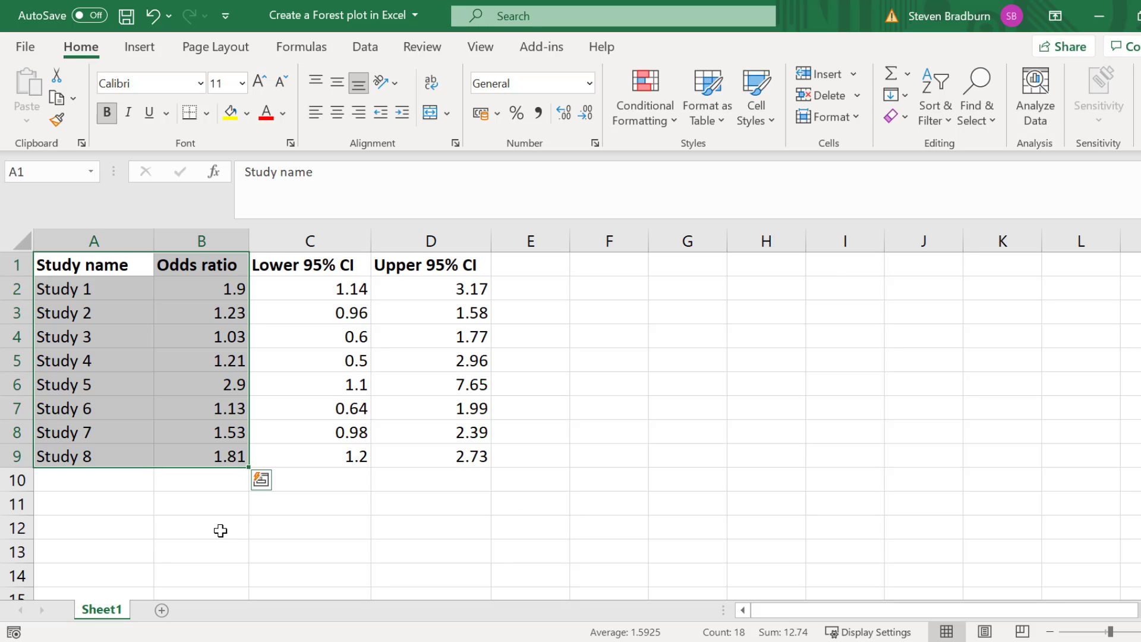
click(152, 53)
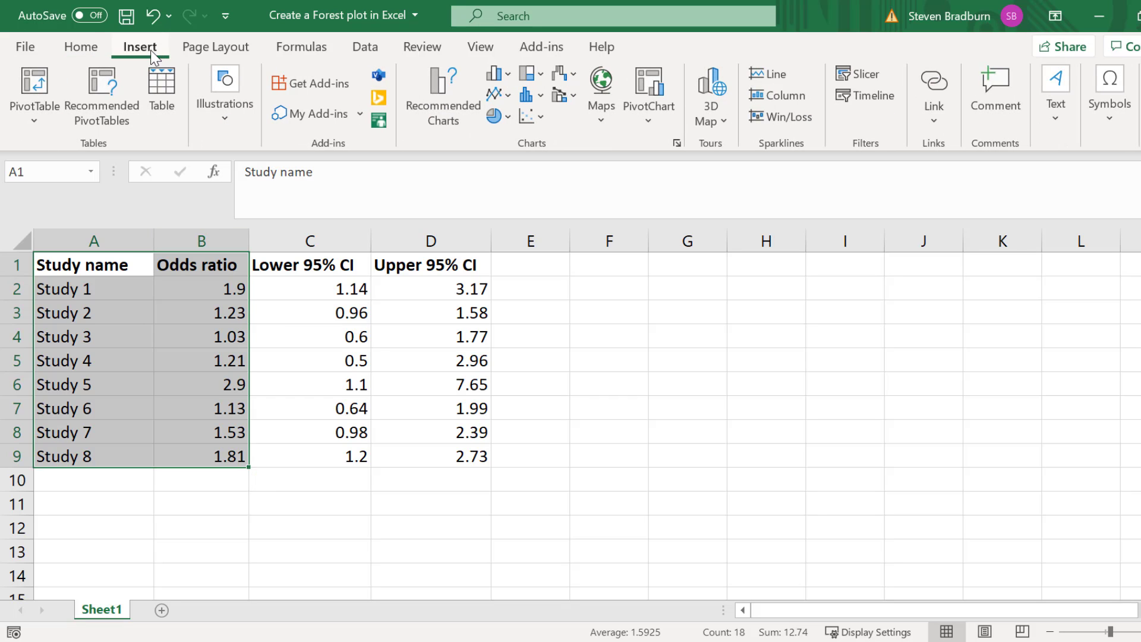
click(509, 76)
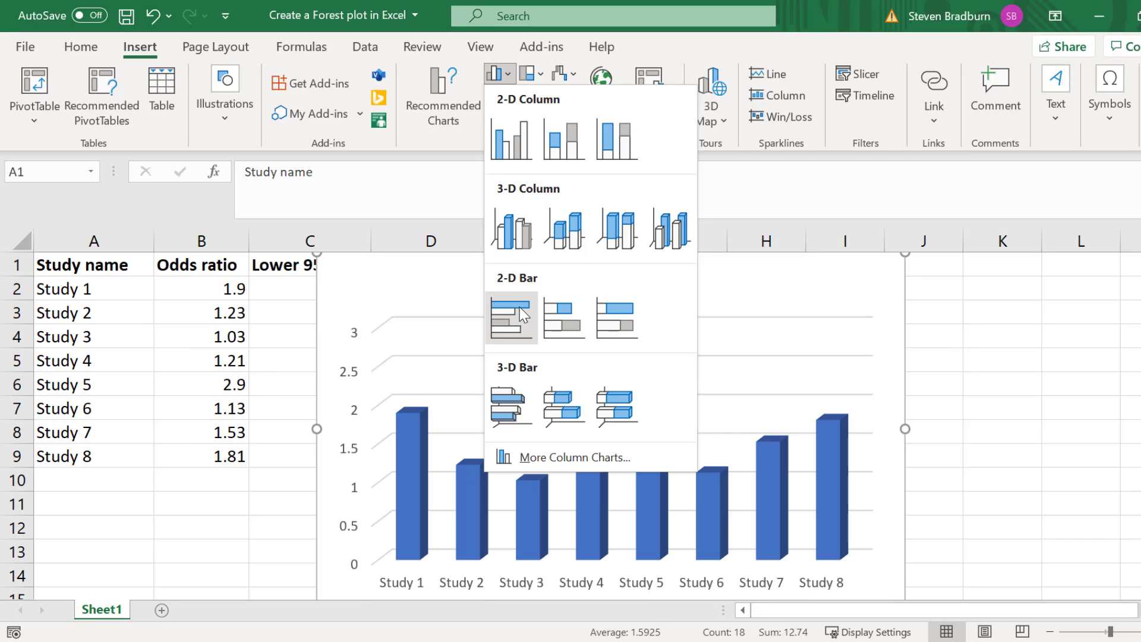
click(520, 306)
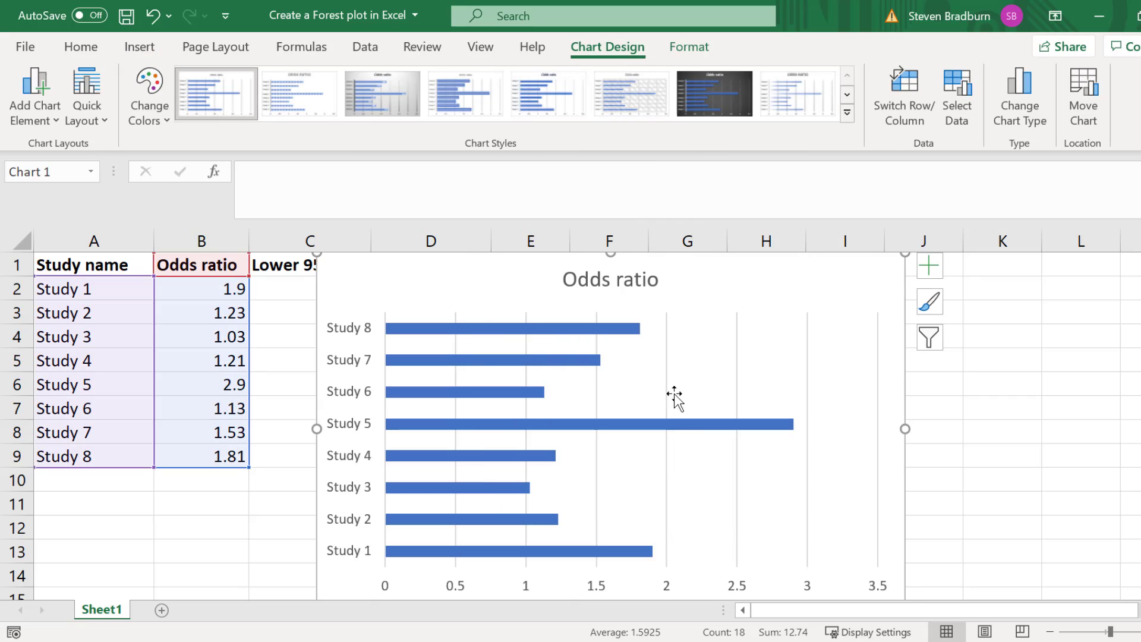
Resize the odds-ratio chart and place it beside the data table
scroll(906, 537, down, 1)
drag(906, 537, 866, 392)
scroll(866, 392, up, 3)
drag(747, 458, 971, 458)
drag(816, 464, 805, 544)
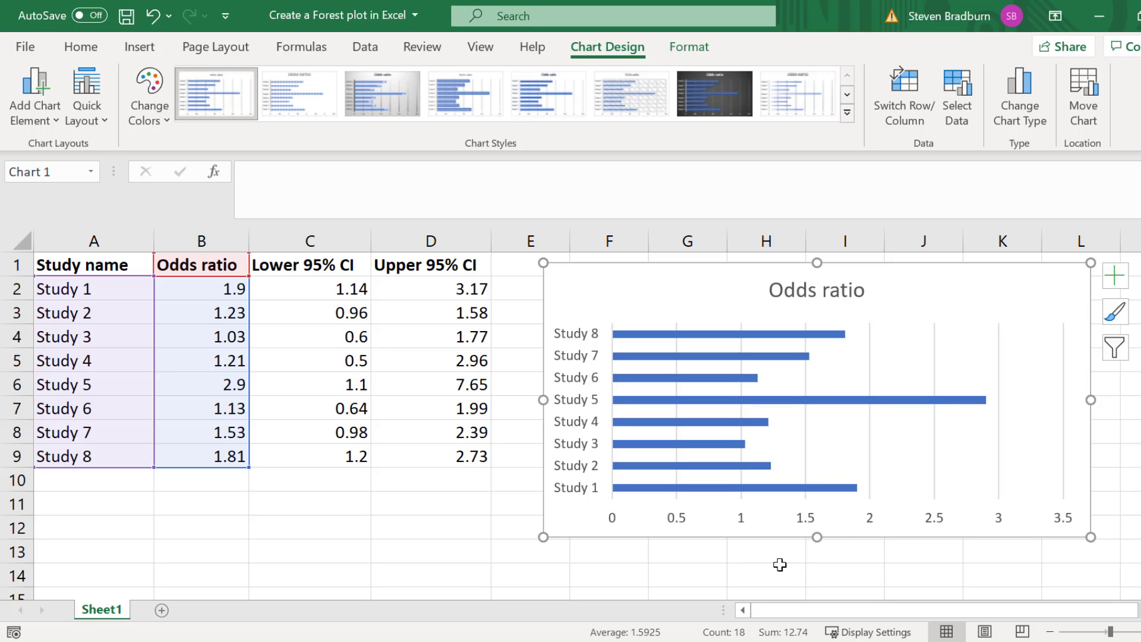
Change Study 1's odds ratio in B2 to -1.9
click(211, 289)
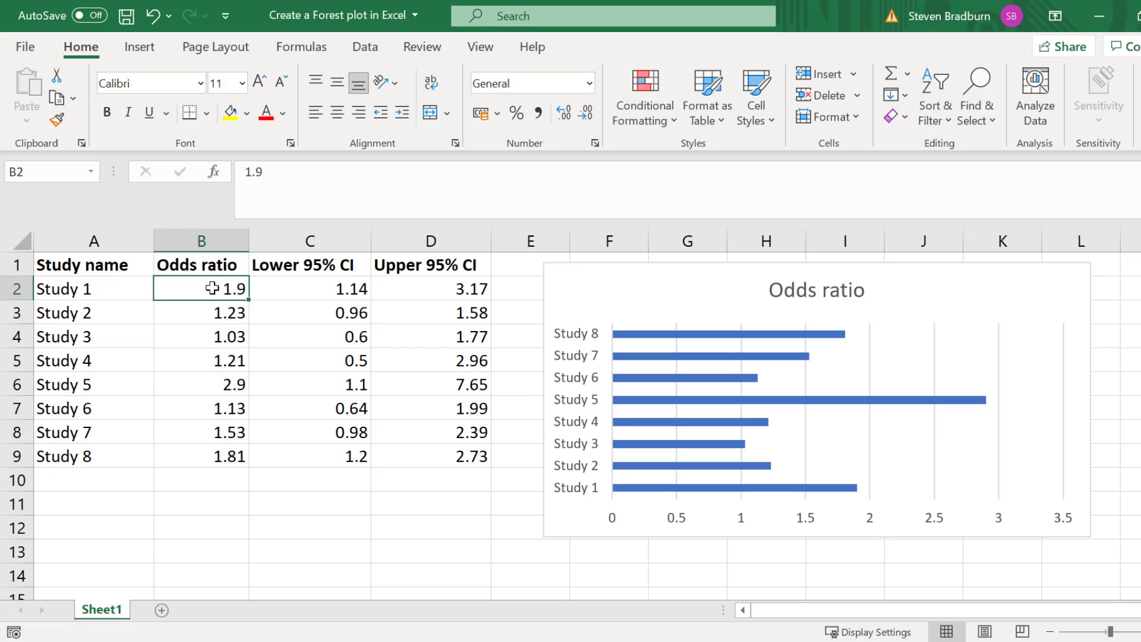
double_click(213, 288)
text(-)
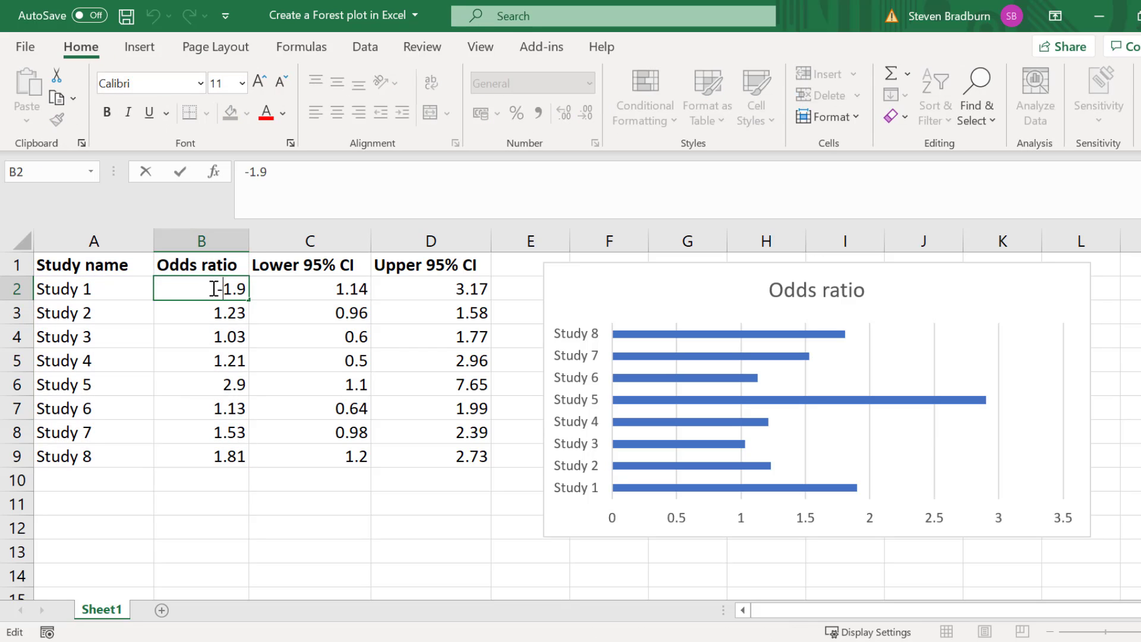
key(Return)
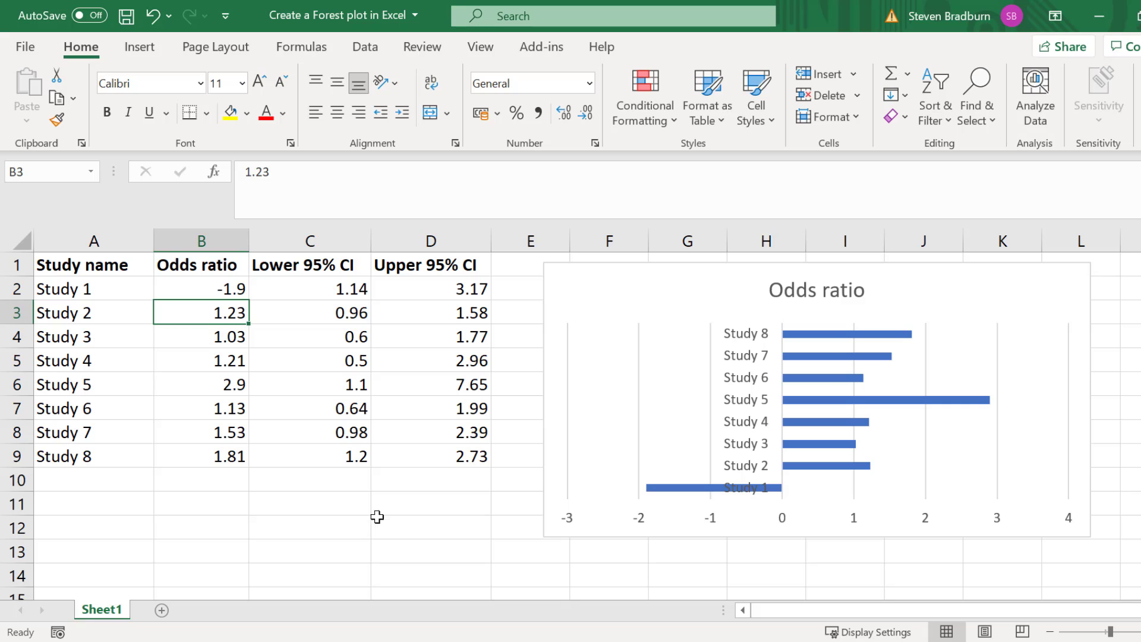
Set the study-label axis Label Position to Low so the labels stay at the left edge
right_click(747, 411)
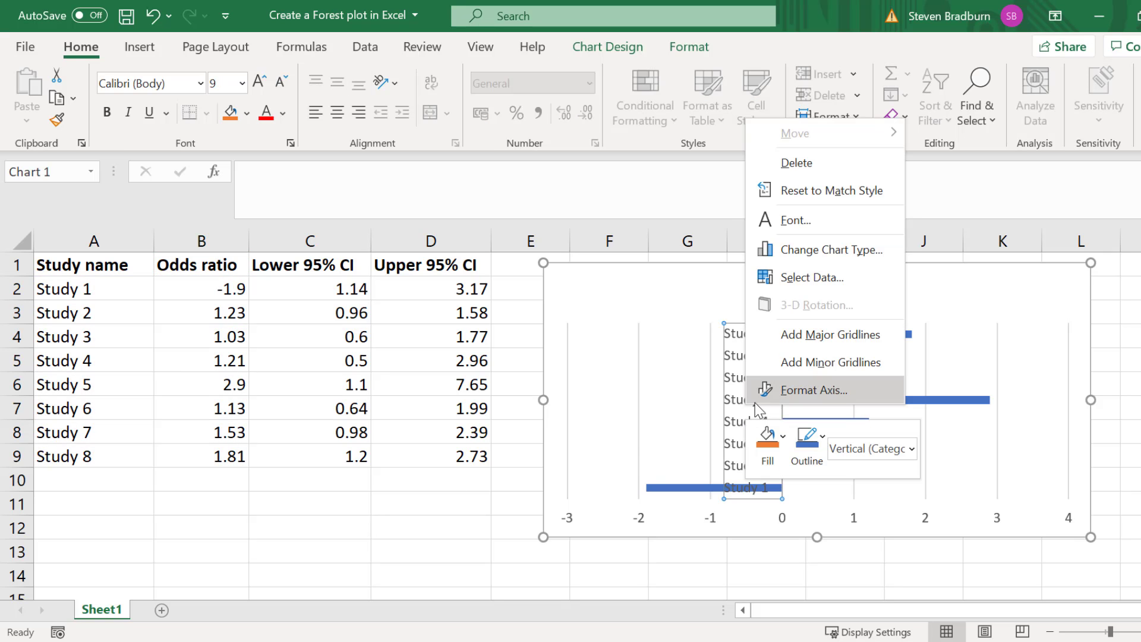
click(786, 395)
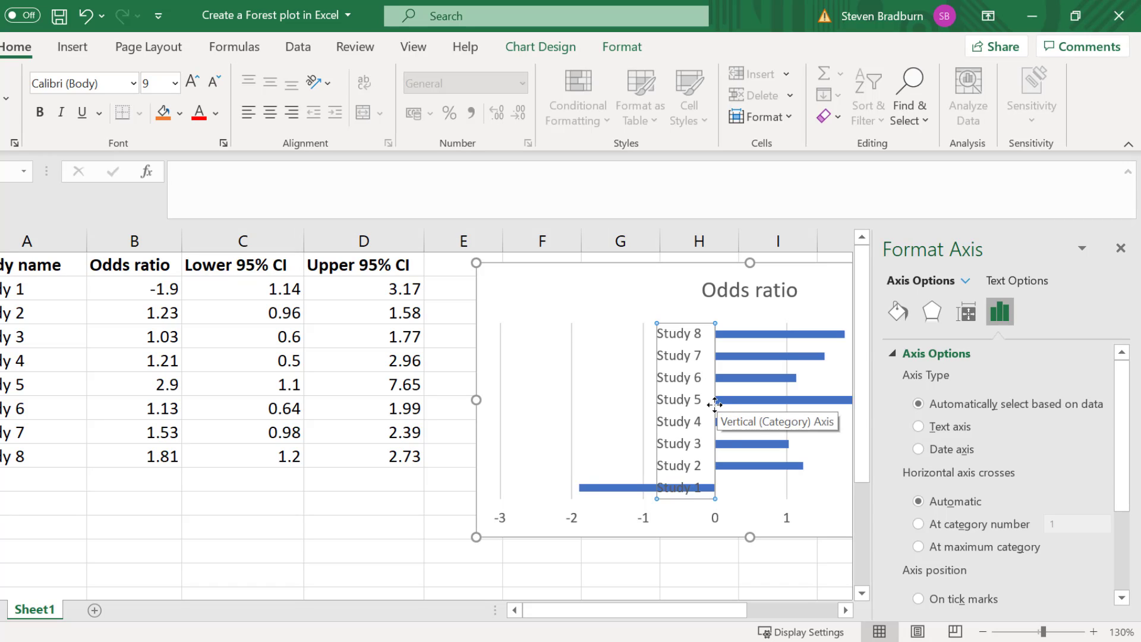
drag(1115, 433, 1122, 548)
click(912, 571)
click(1103, 563)
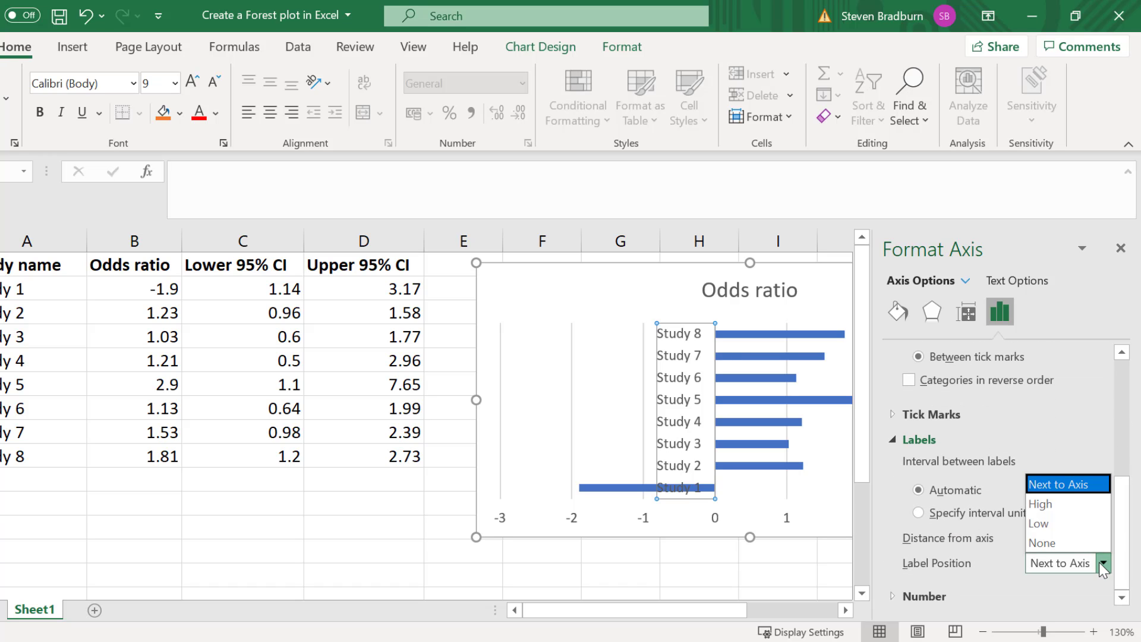
click(1104, 524)
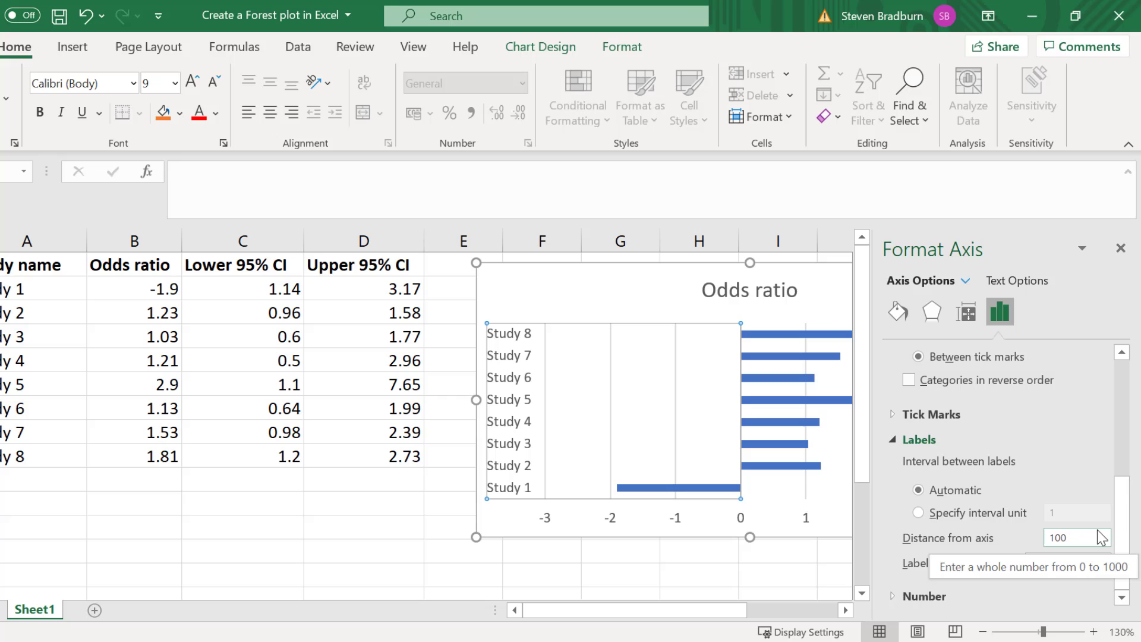
click(1121, 248)
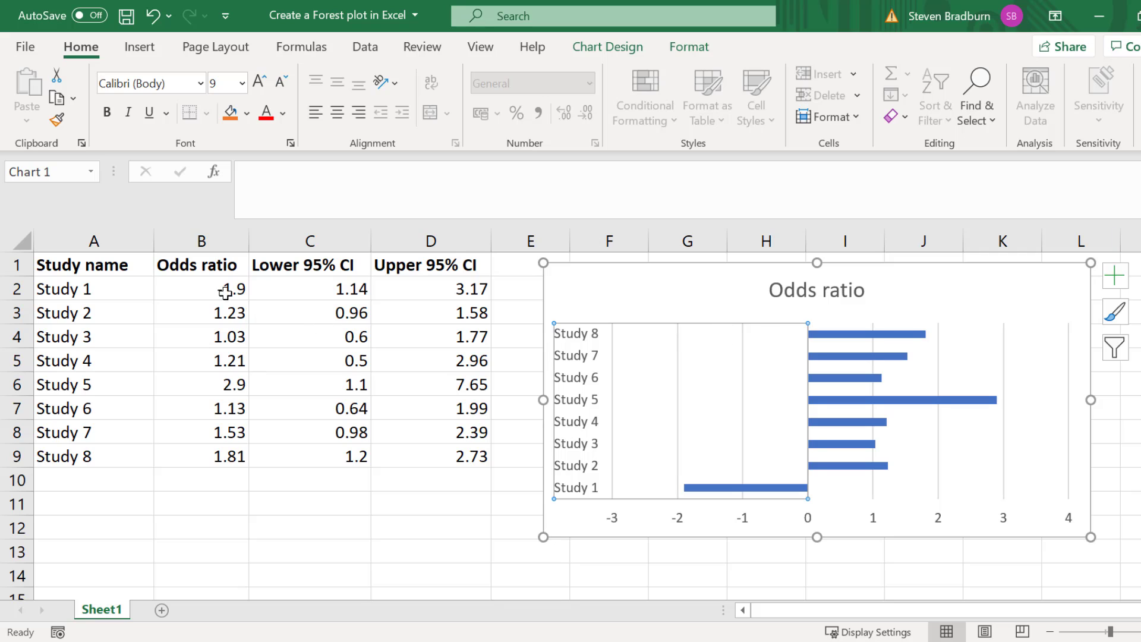
Restore B2 to 1.9 by removing the minus sign
click(172, 288)
key(F2)
click(160, 289)
key(BackSpace)
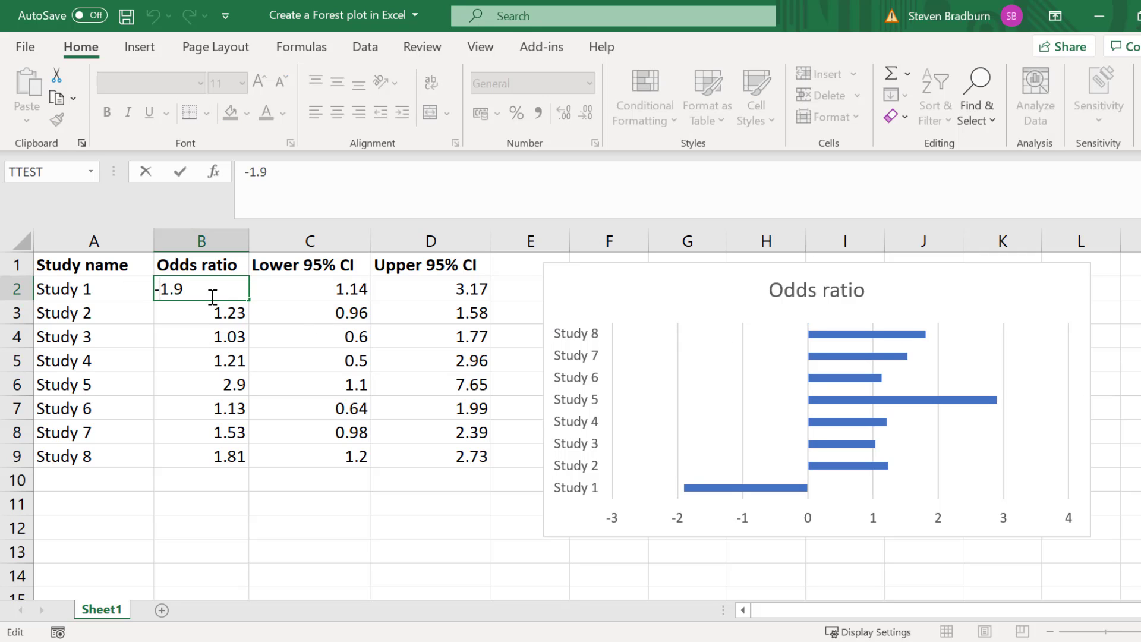
key(Return)
click(402, 524)
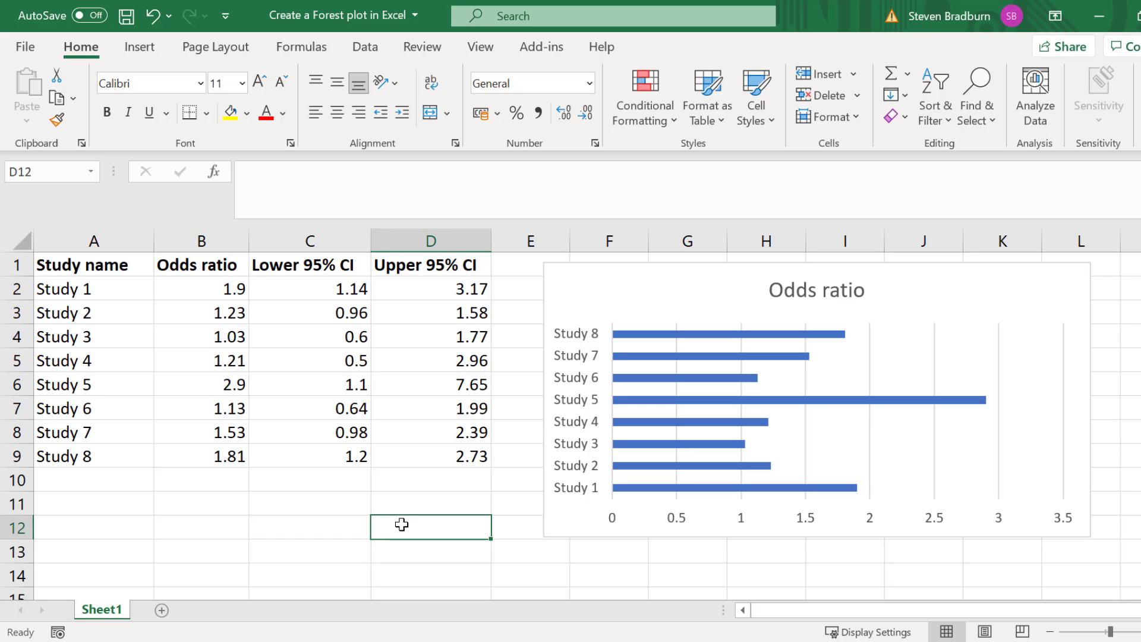
Nudge the chart right and enter the heading 'Position' in E1
drag(588, 298, 629, 286)
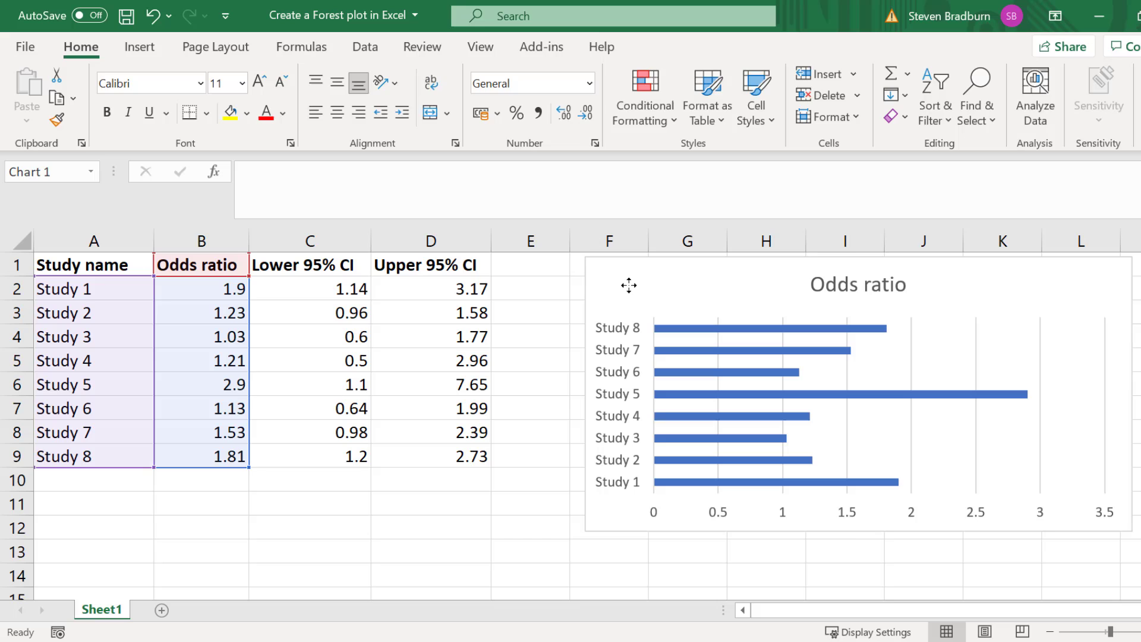
click(544, 260)
text(Position)
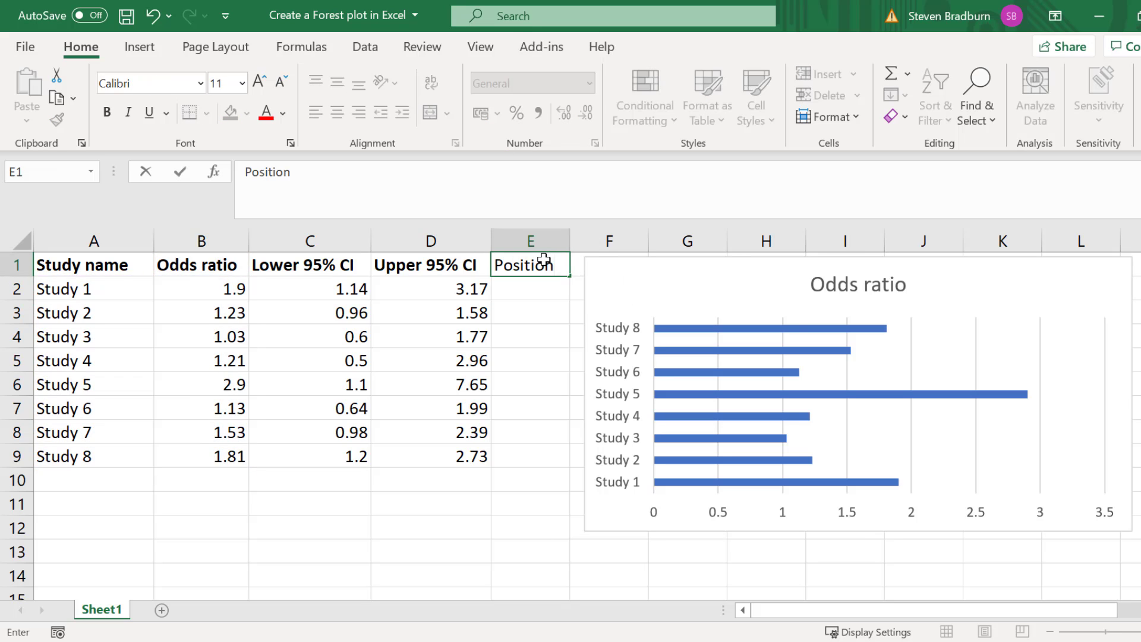
key(Return)
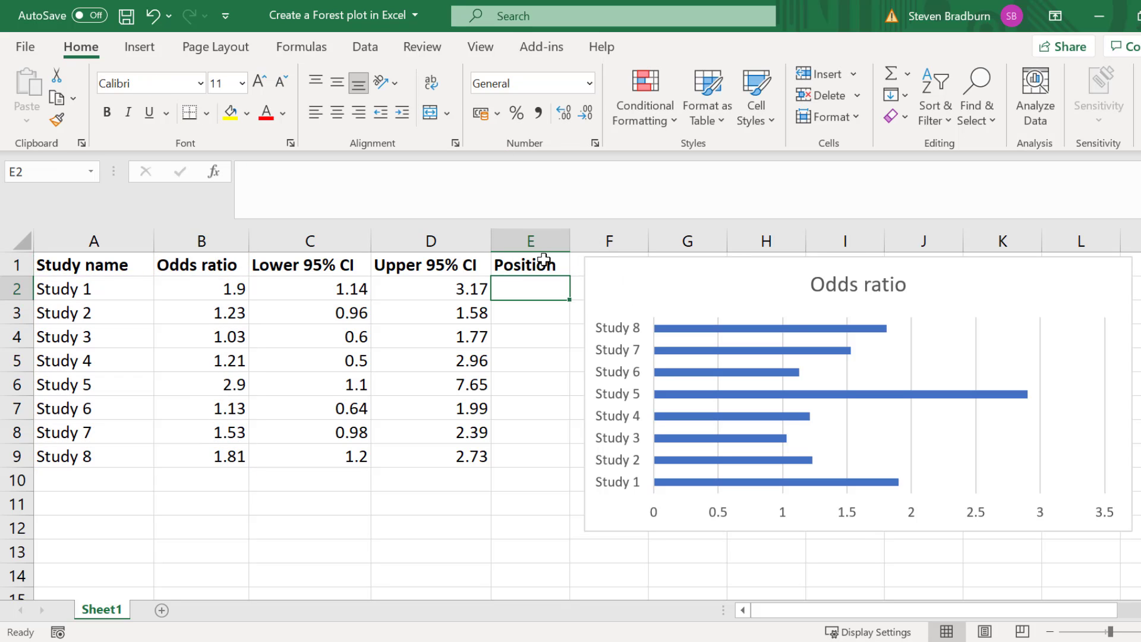
Fill E2:E9 with 0.5, 1.5, 2.5, 3.5, 4.5, 5.5, 6.5 and 7.5
text(0.5)
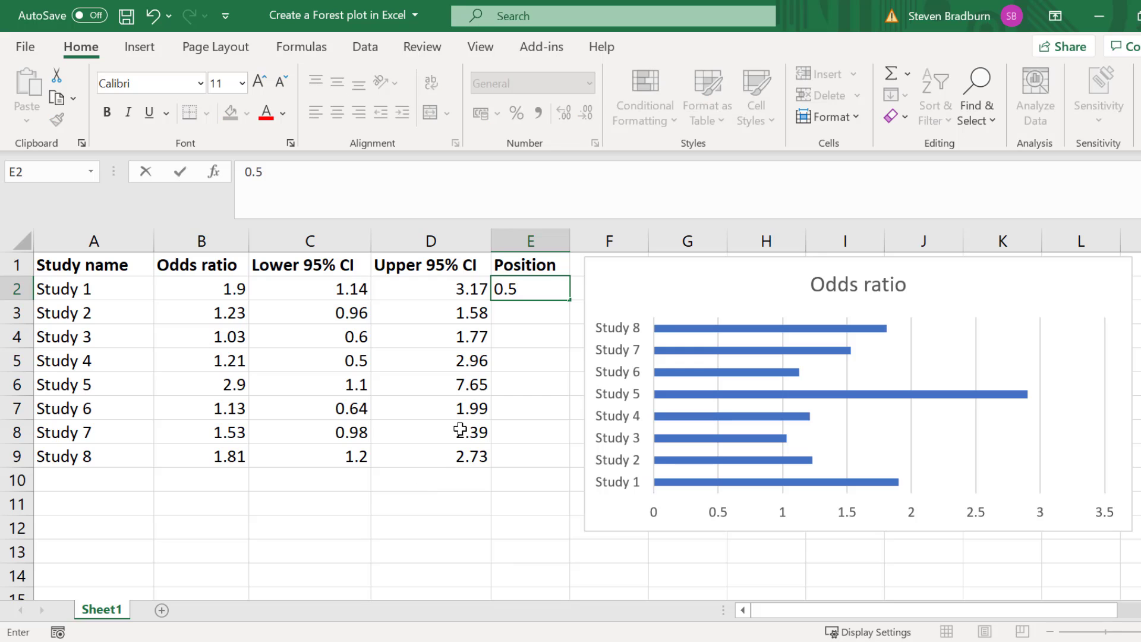
key(Return)
text(1.5)
key(Return)
text(2.5)
key(Return)
text(3.5)
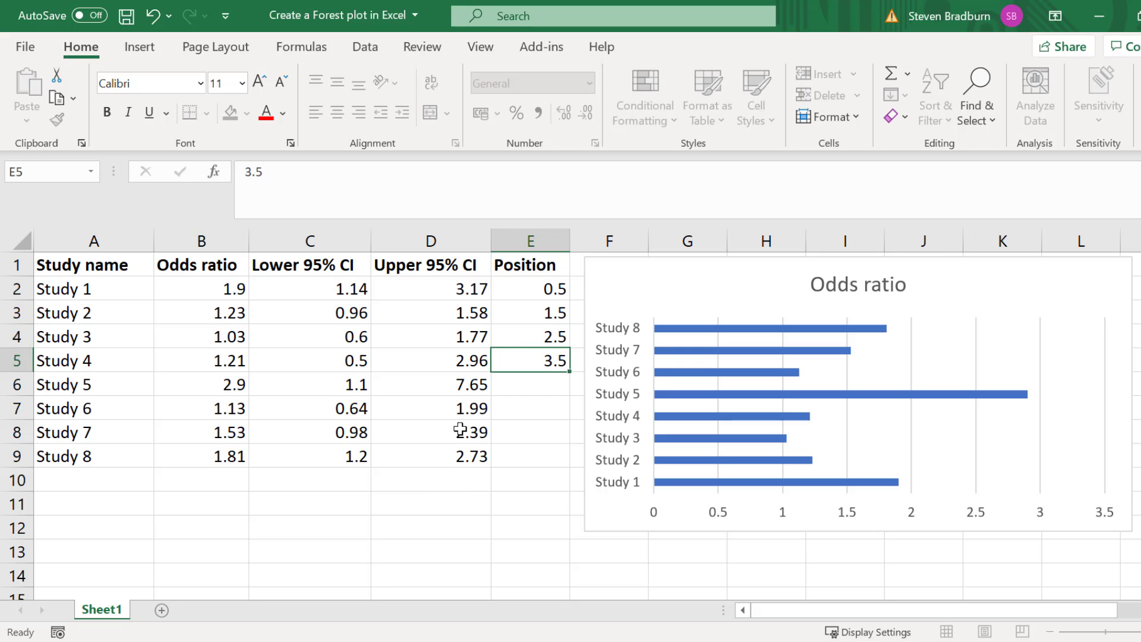
key(Return)
text(4.5)
key(Return)
text(5.5)
key(Return)
text(6.5 7.5)
key(Return)
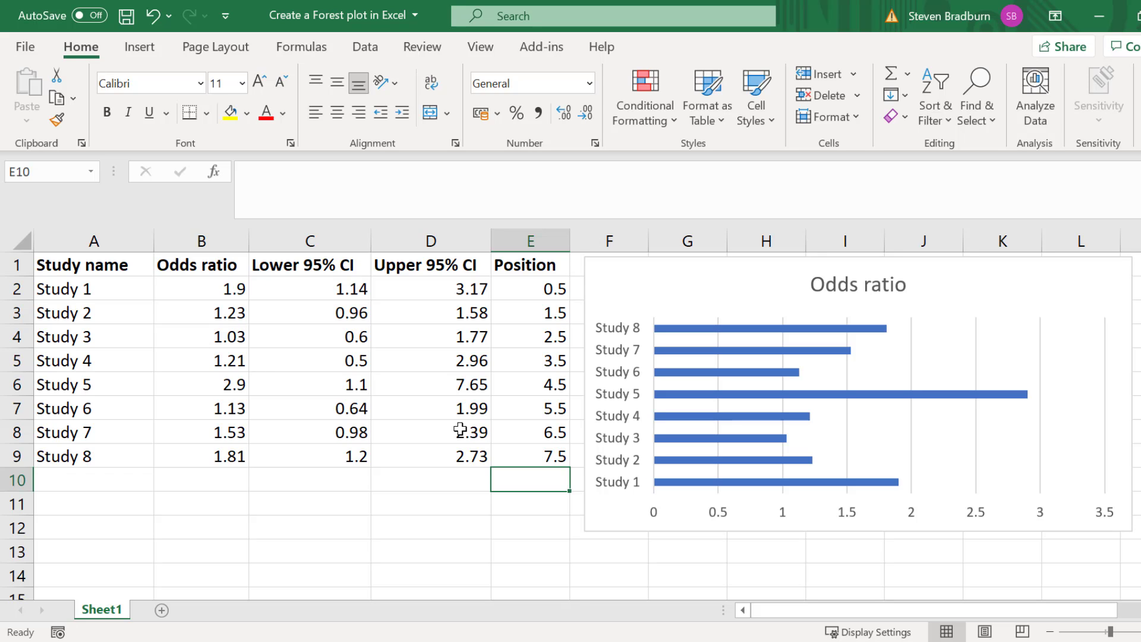
Add a default placeholder Series2 to the chart via Select Data
right_click(672, 297)
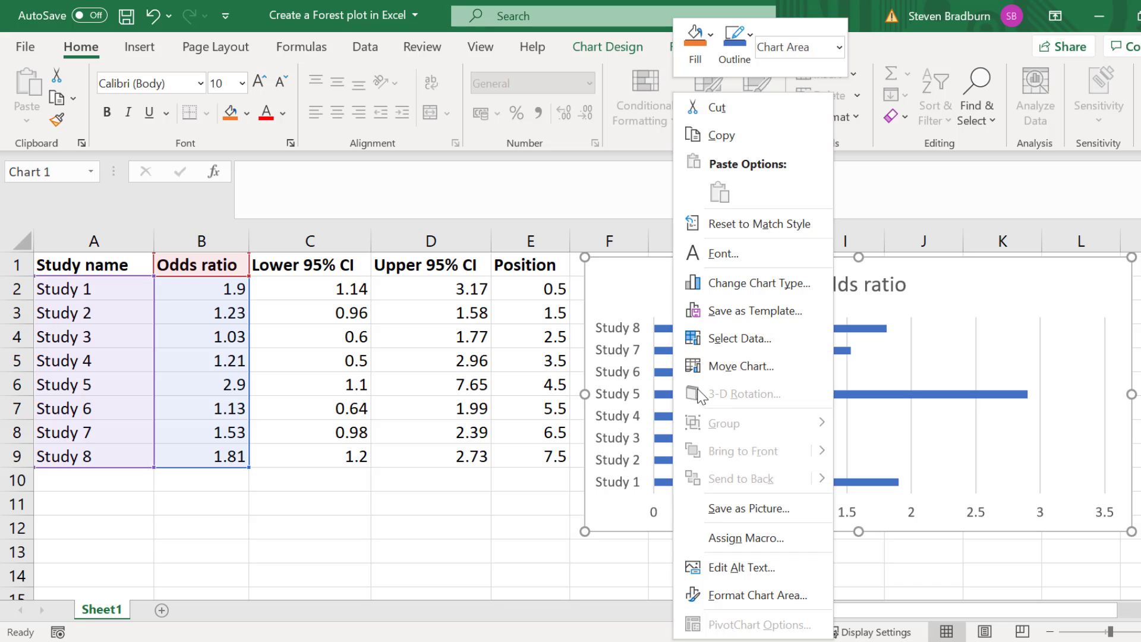
click(773, 340)
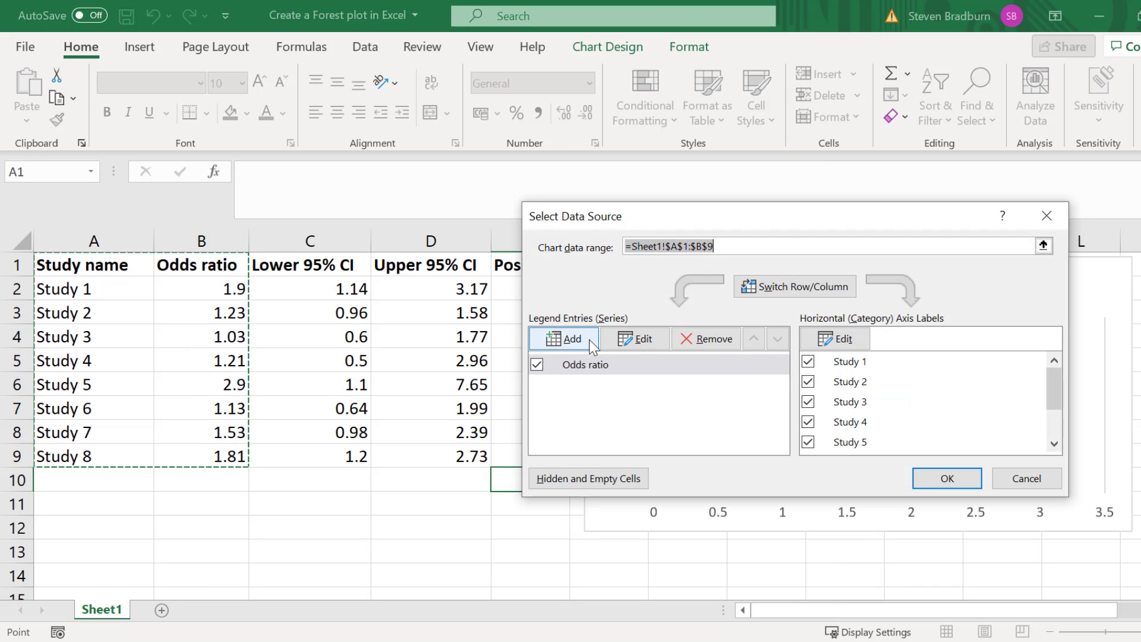
click(587, 340)
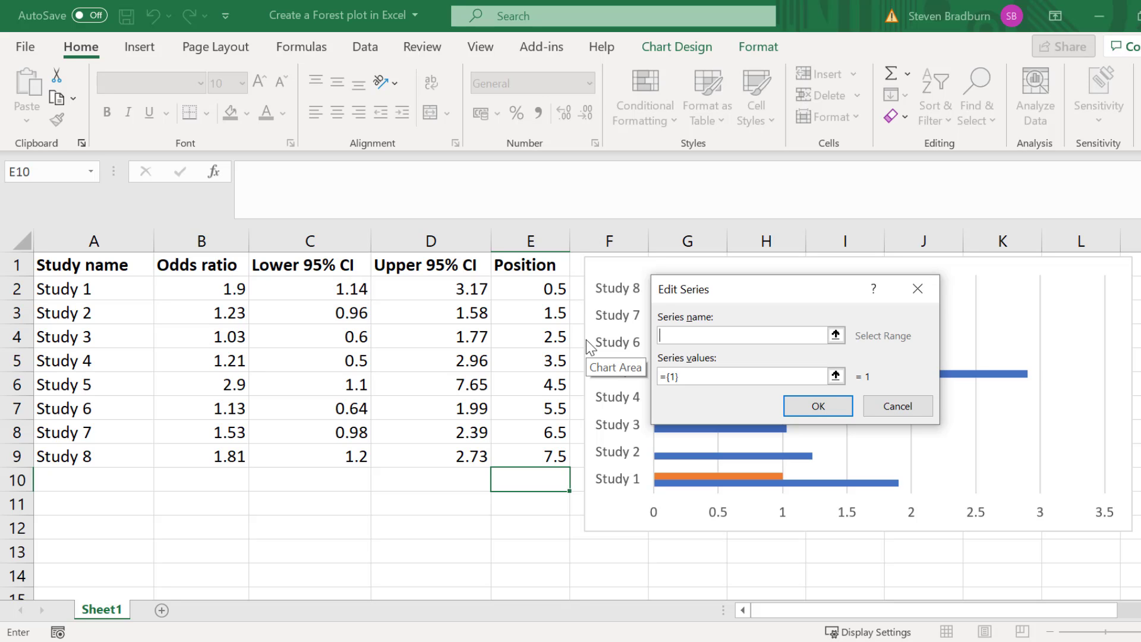
click(816, 407)
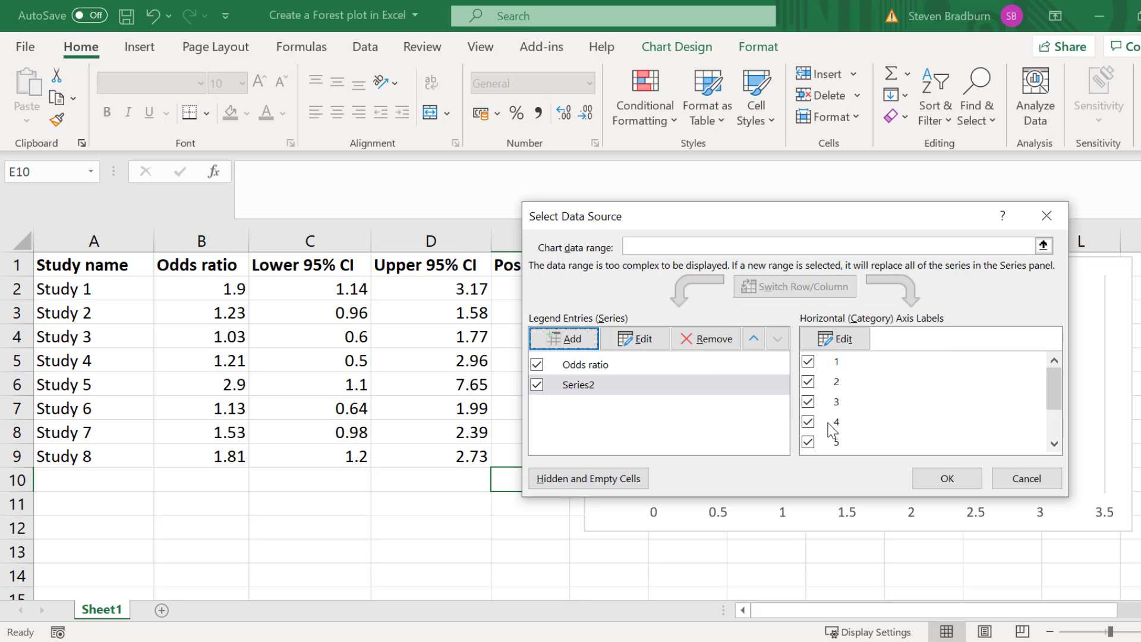
click(949, 479)
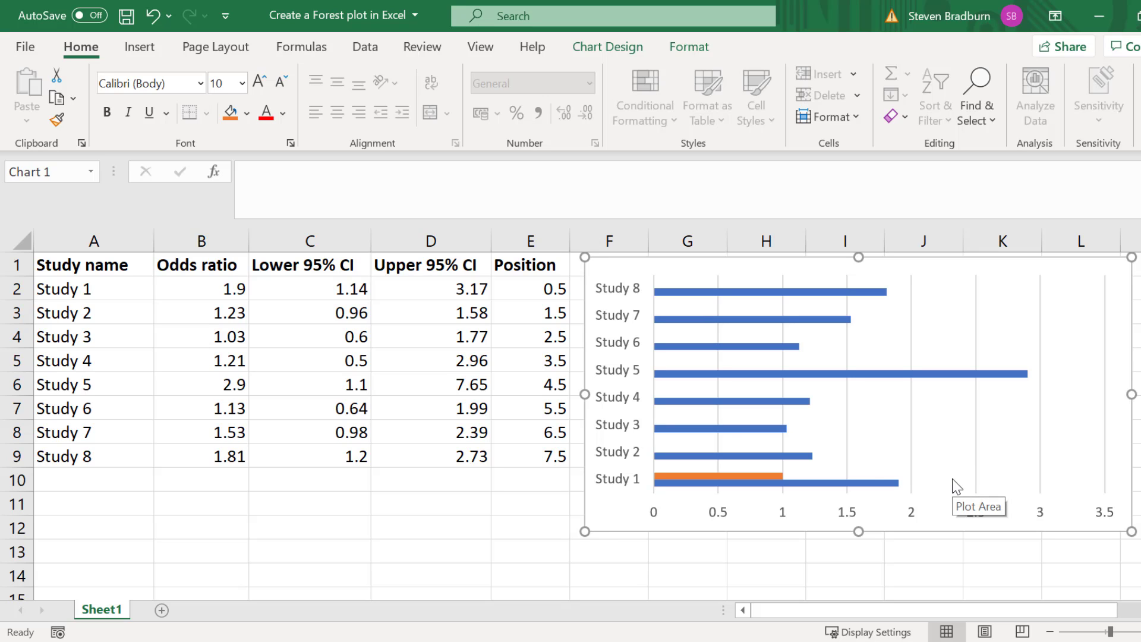
Change Series2's chart type to Scatter in the Combo chart settings
right_click(777, 477)
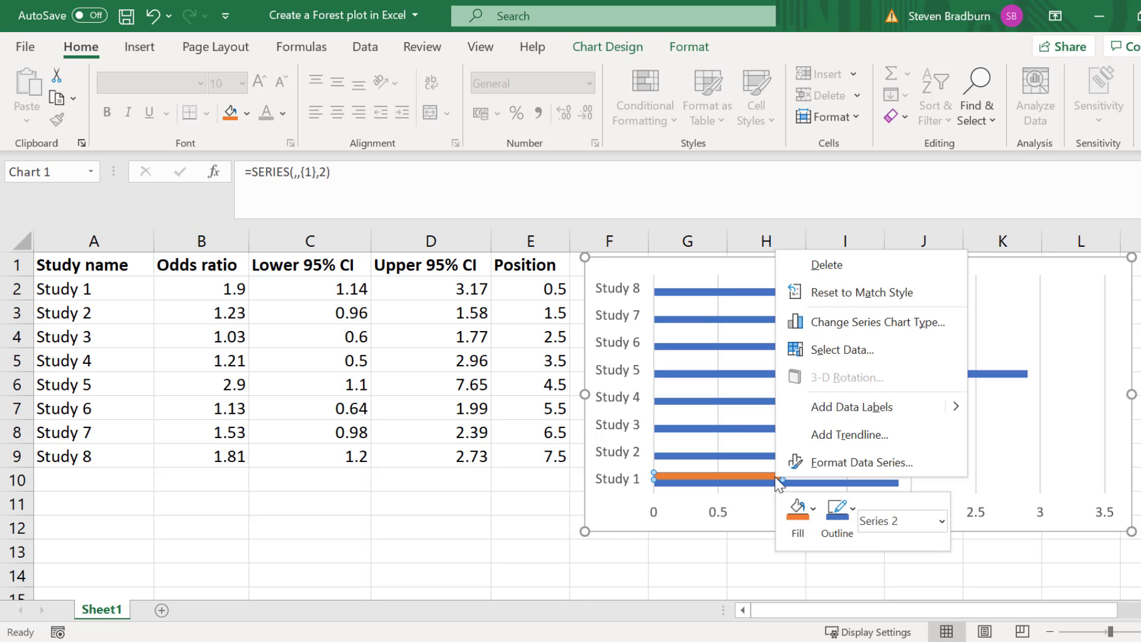
click(948, 326)
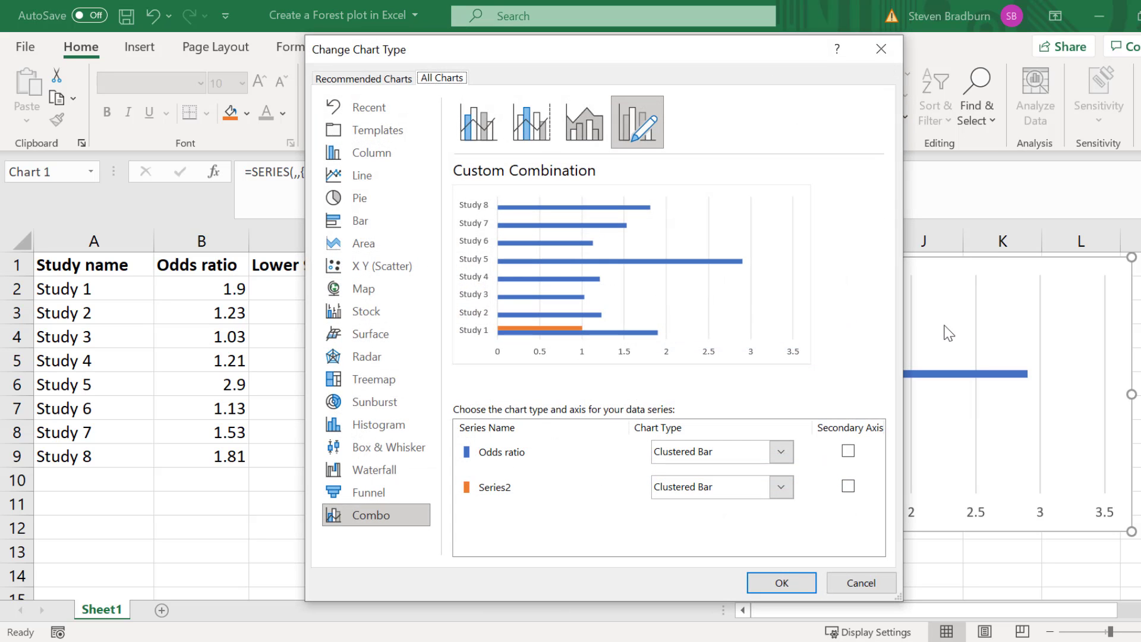
click(780, 488)
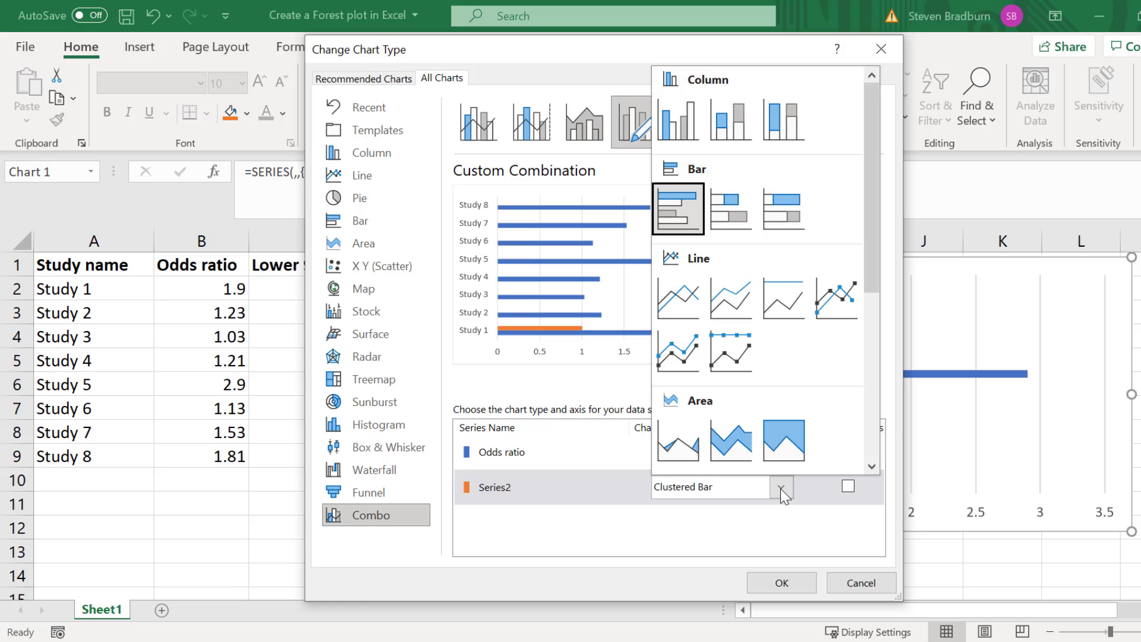
scroll(679, 312, down, 5)
click(680, 312)
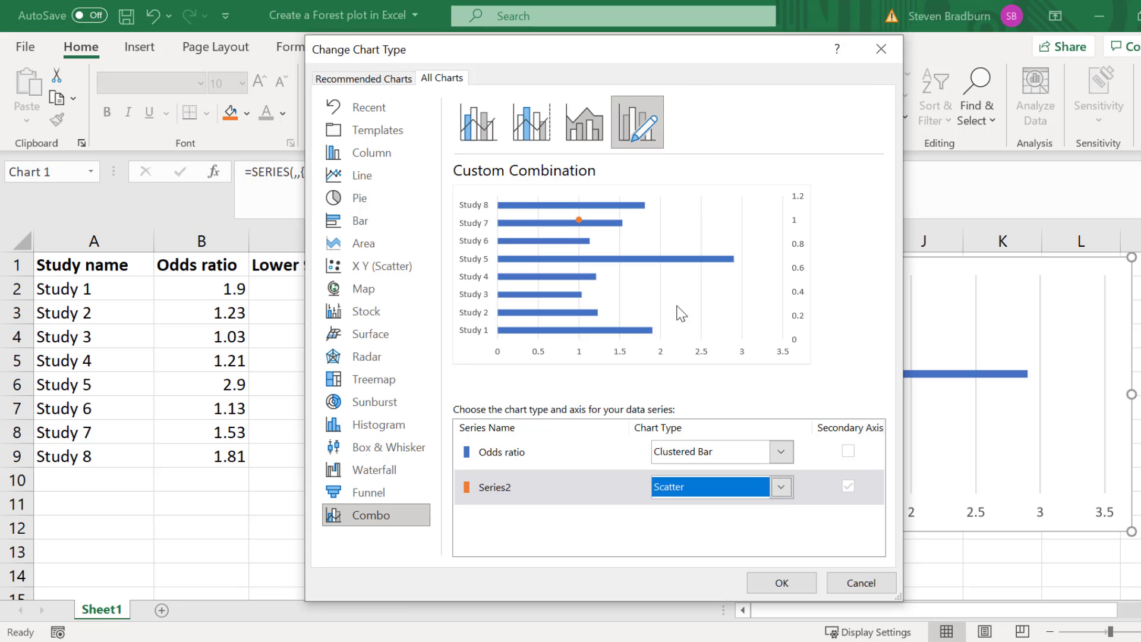
click(776, 585)
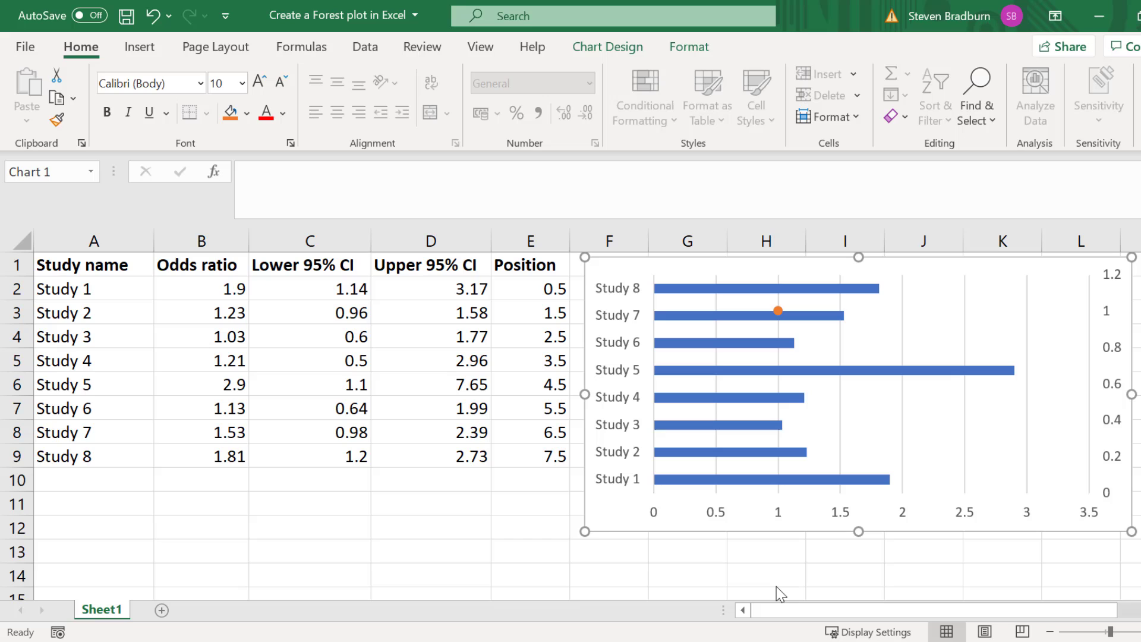
Edit Series2 and set its X values to the odds ratios B2:B9
right_click(778, 311)
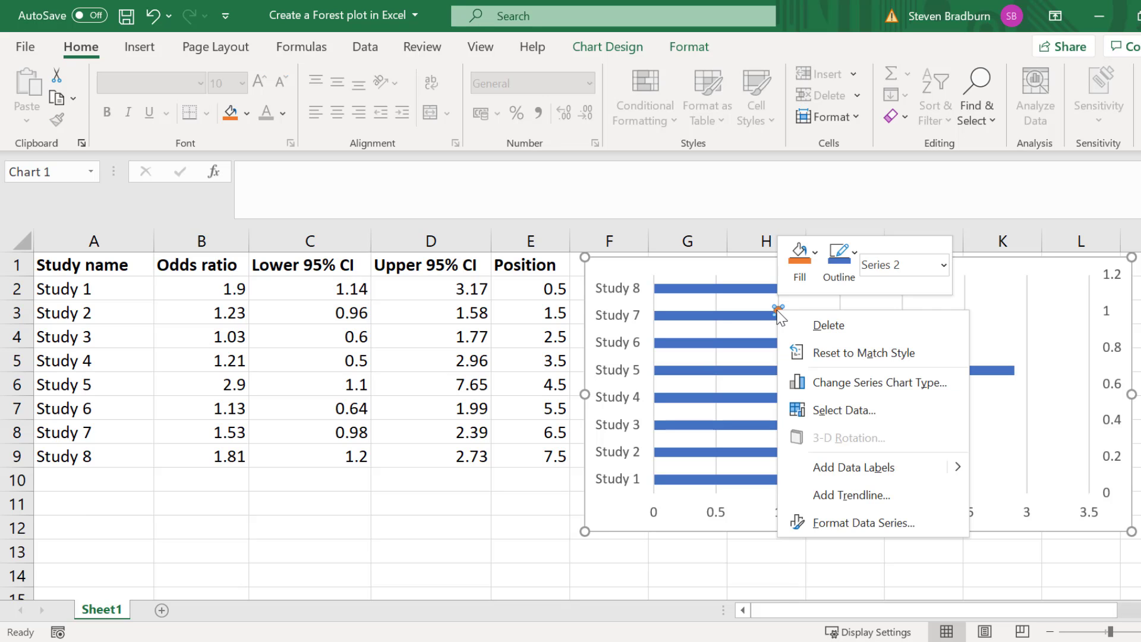
click(822, 409)
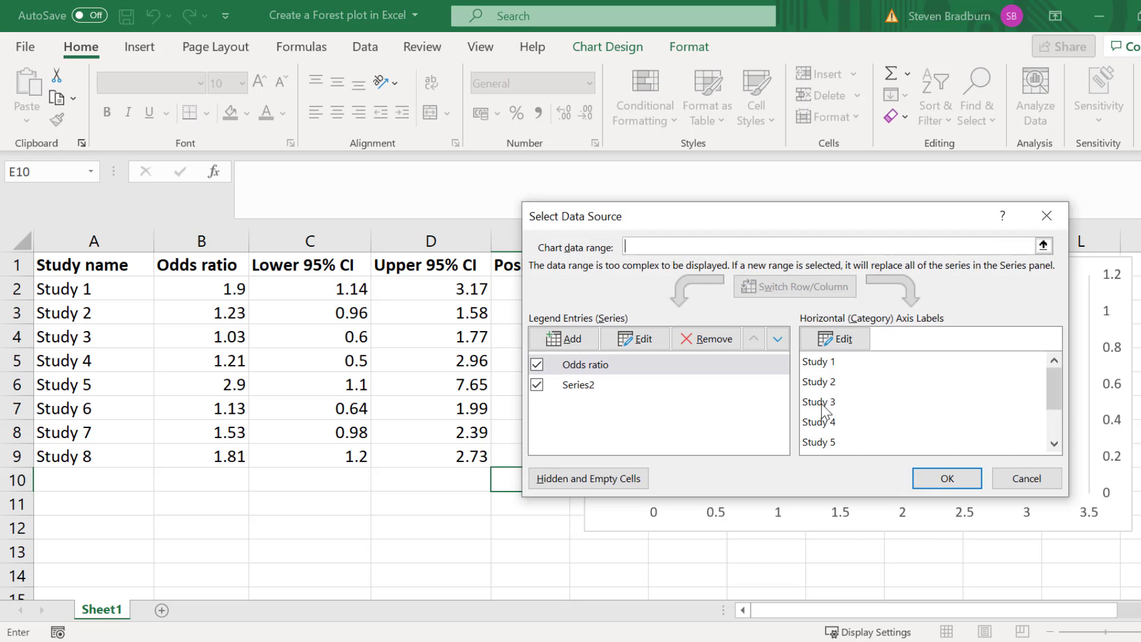
click(562, 385)
click(635, 339)
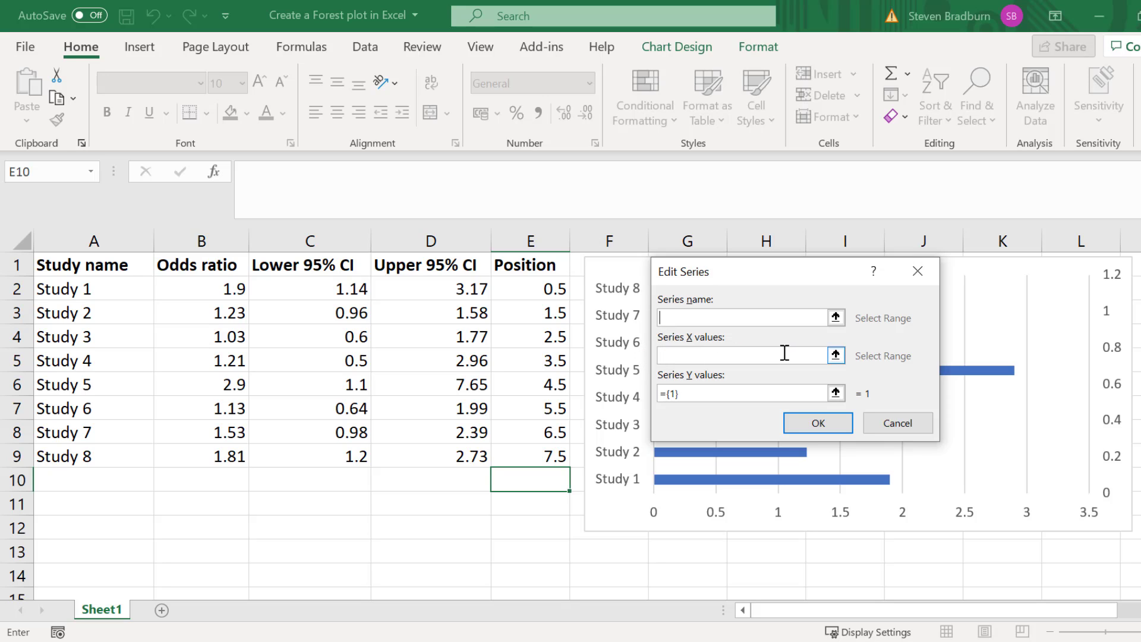
click(836, 356)
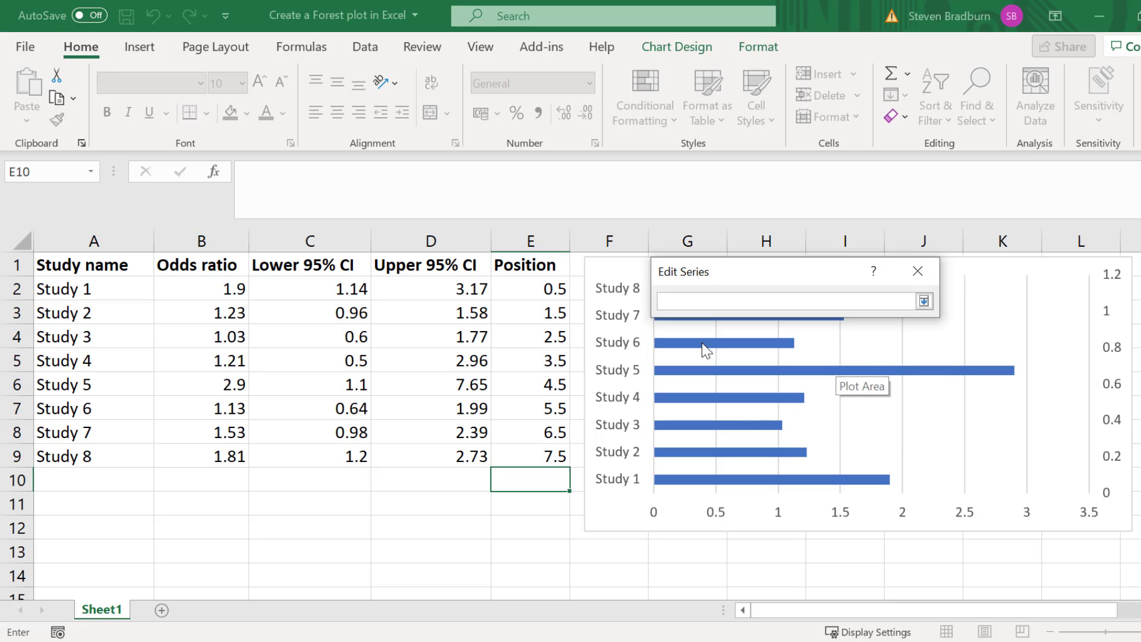
drag(235, 291, 226, 450)
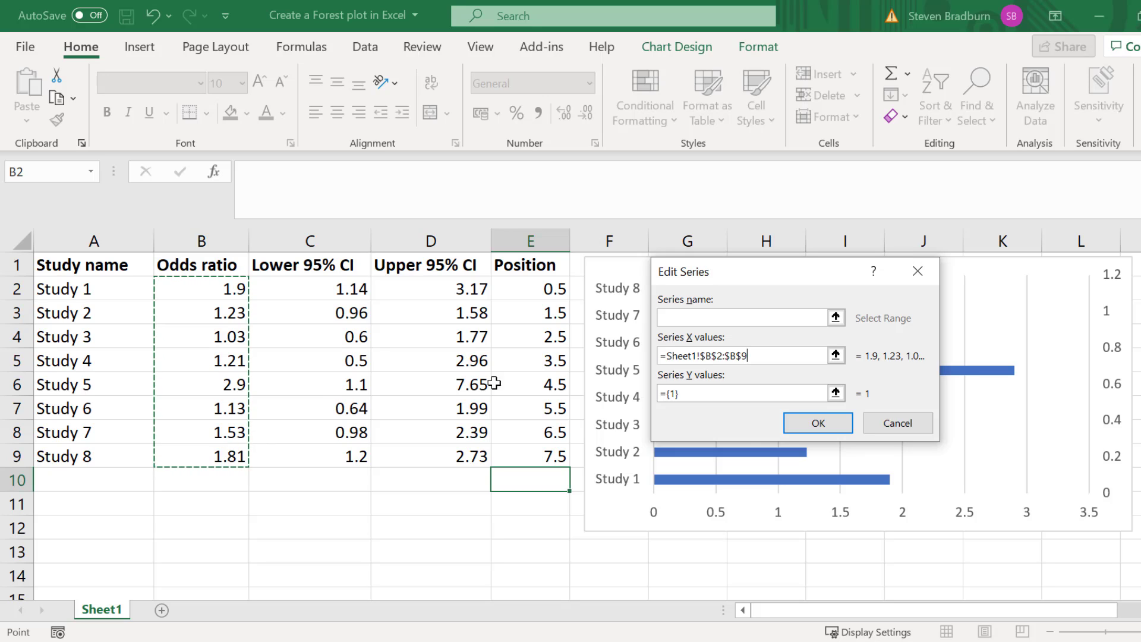
Set Series2's Y values to Position E2:E9 and apply the changes
click(836, 392)
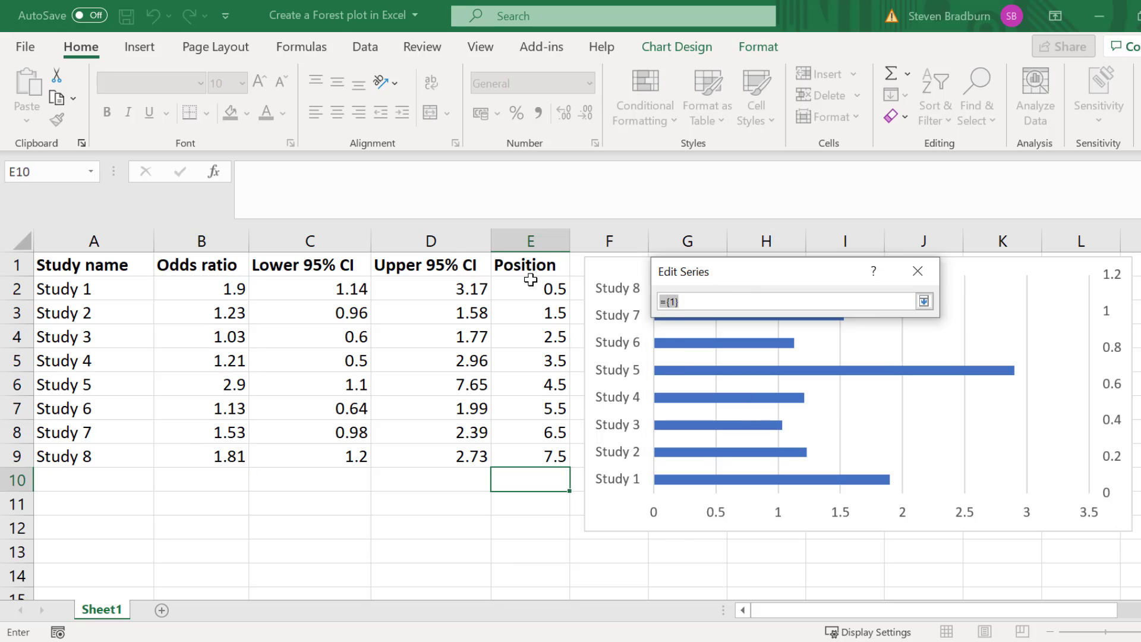
drag(527, 290, 529, 446)
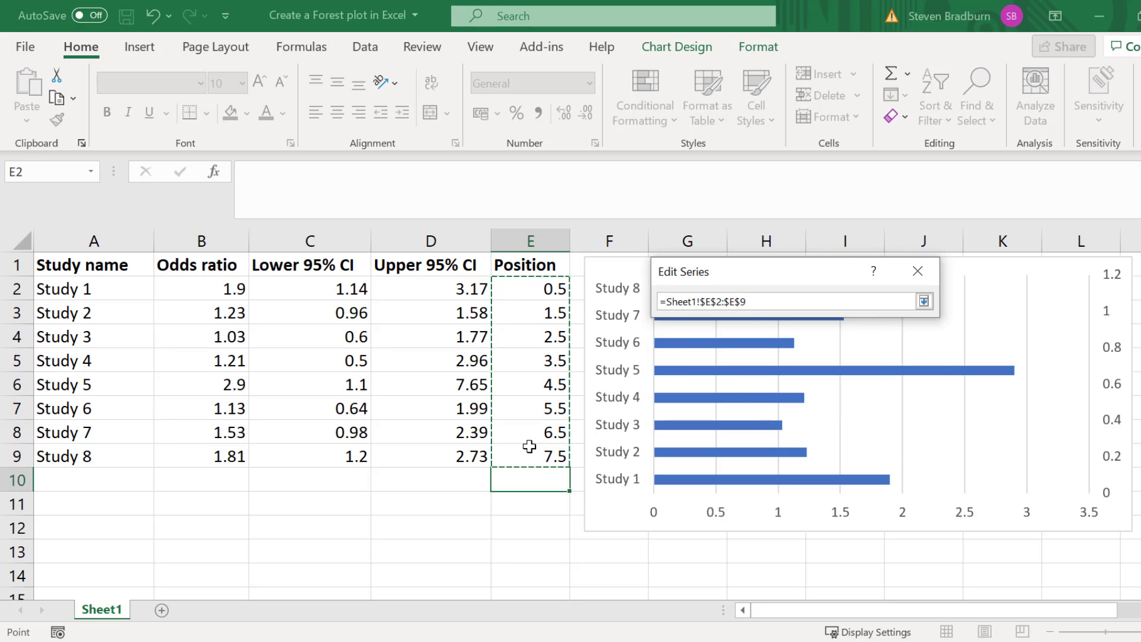
key(Return)
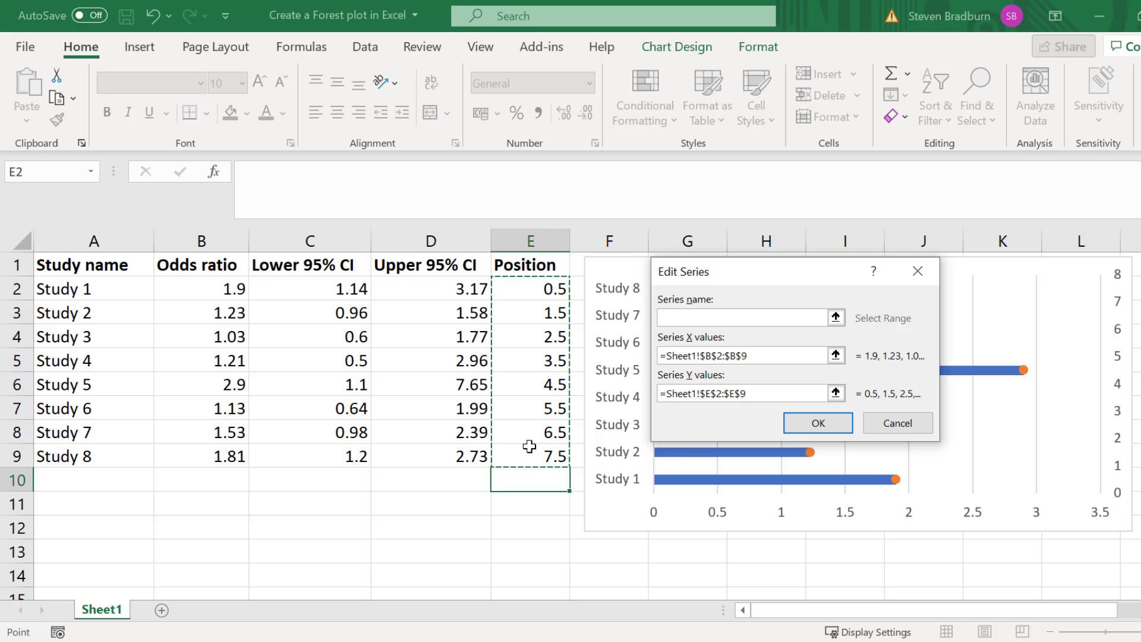
click(799, 425)
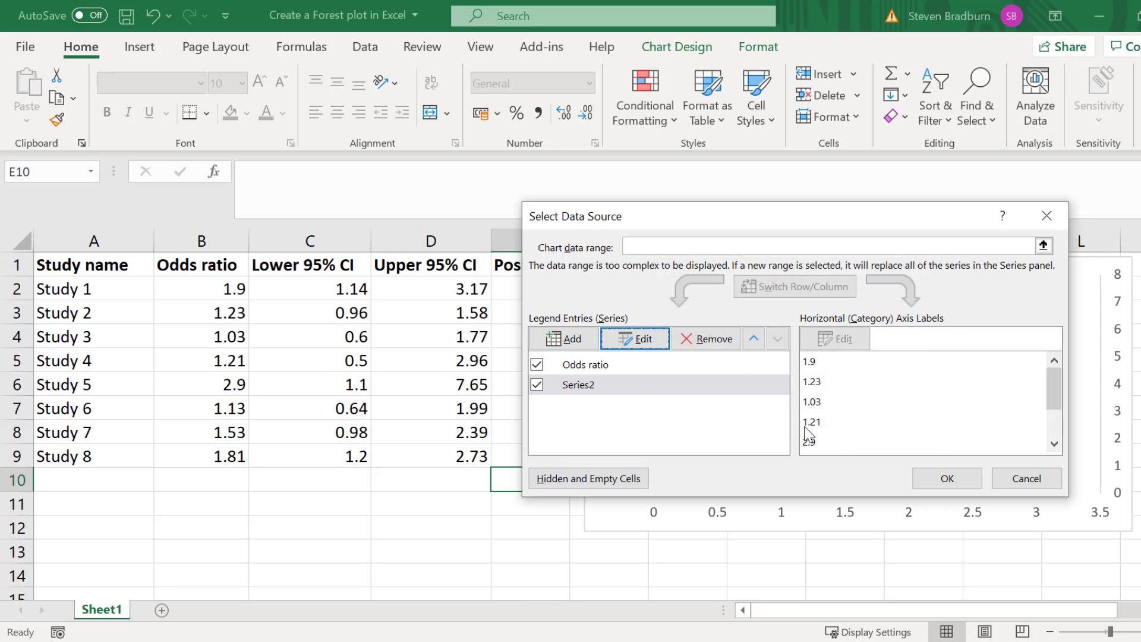
click(926, 479)
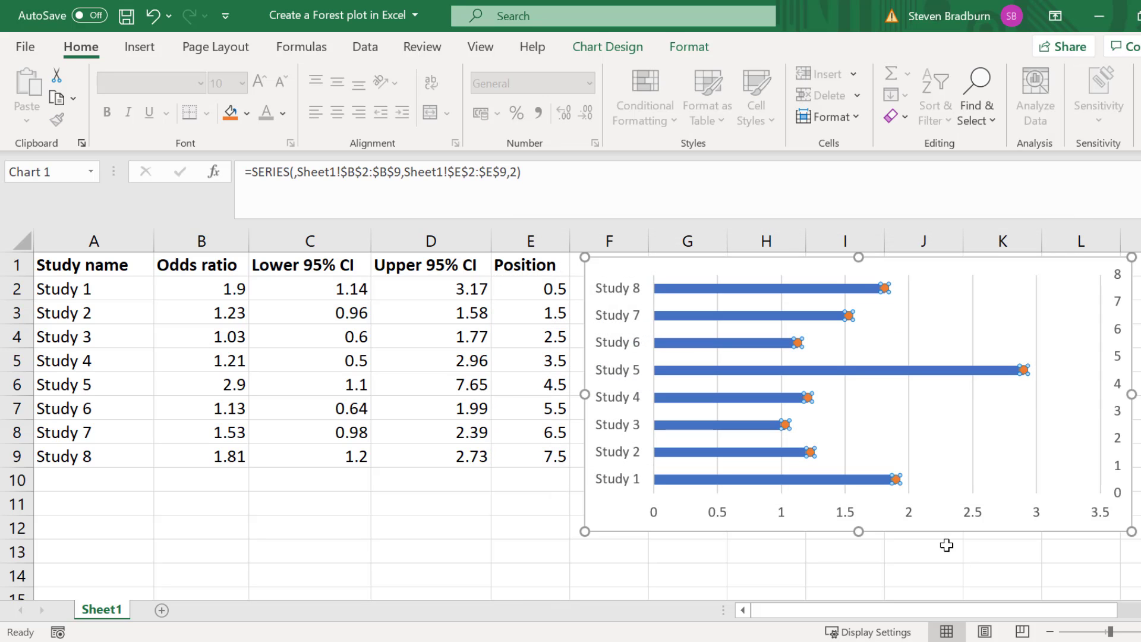
click(963, 572)
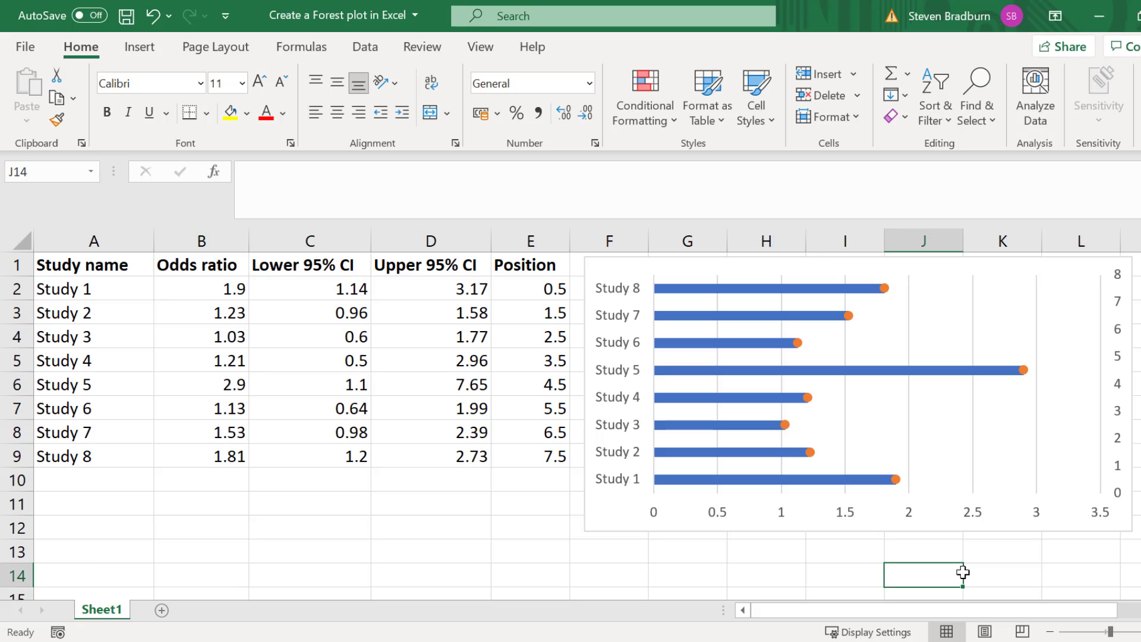
Set the blue odds-ratio bar series' Shape Fill to No Fill
click(731, 457)
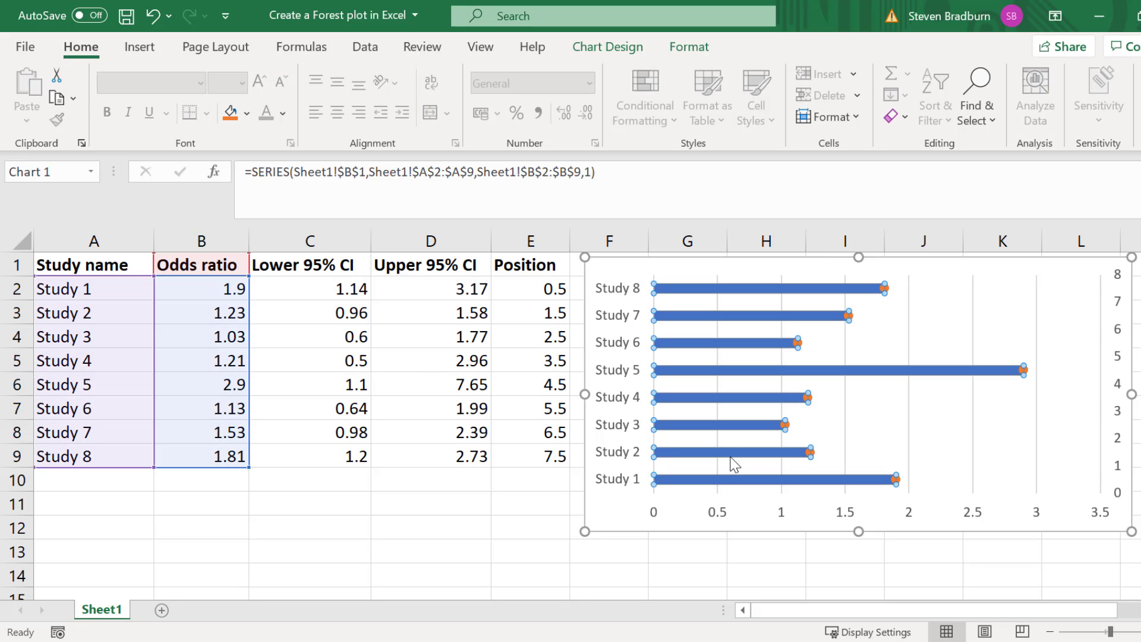
click(683, 51)
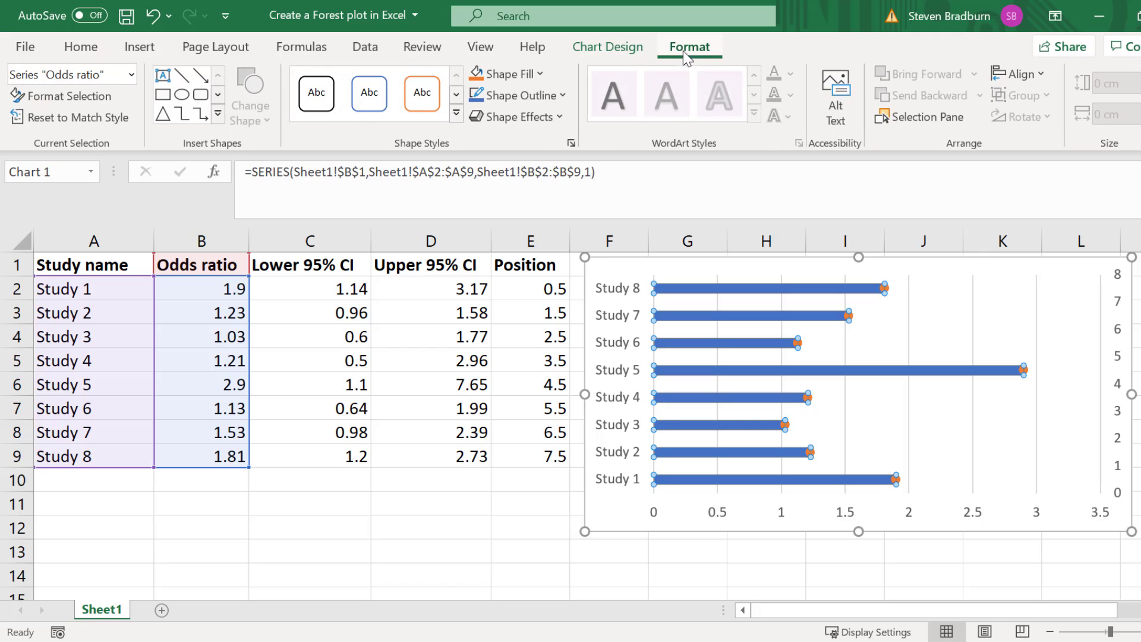
click(543, 73)
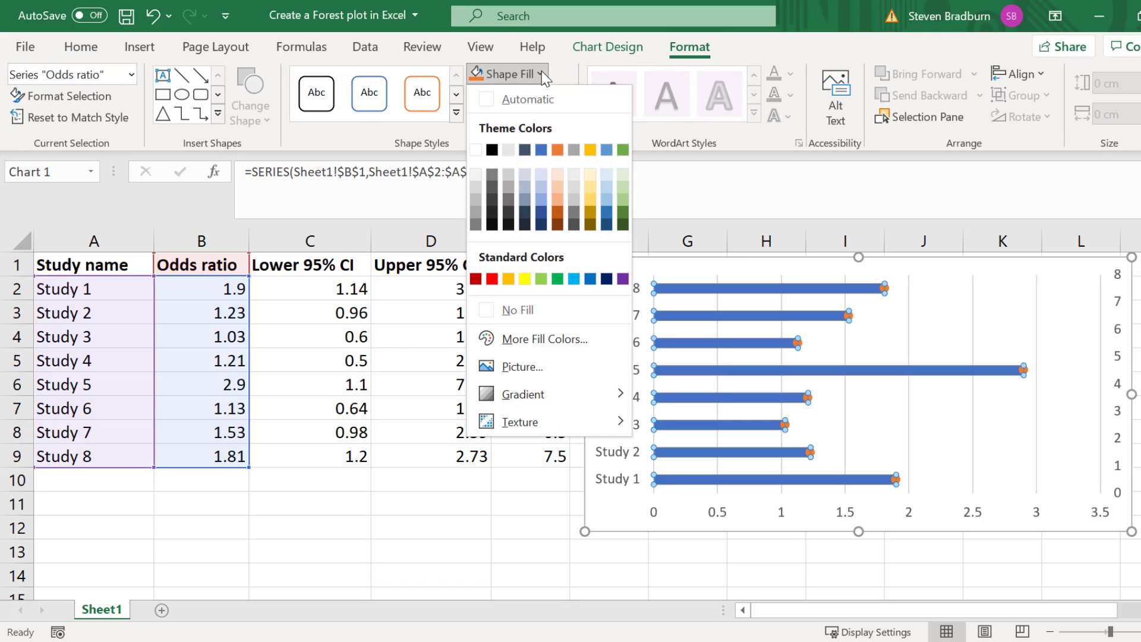
click(536, 309)
click(552, 543)
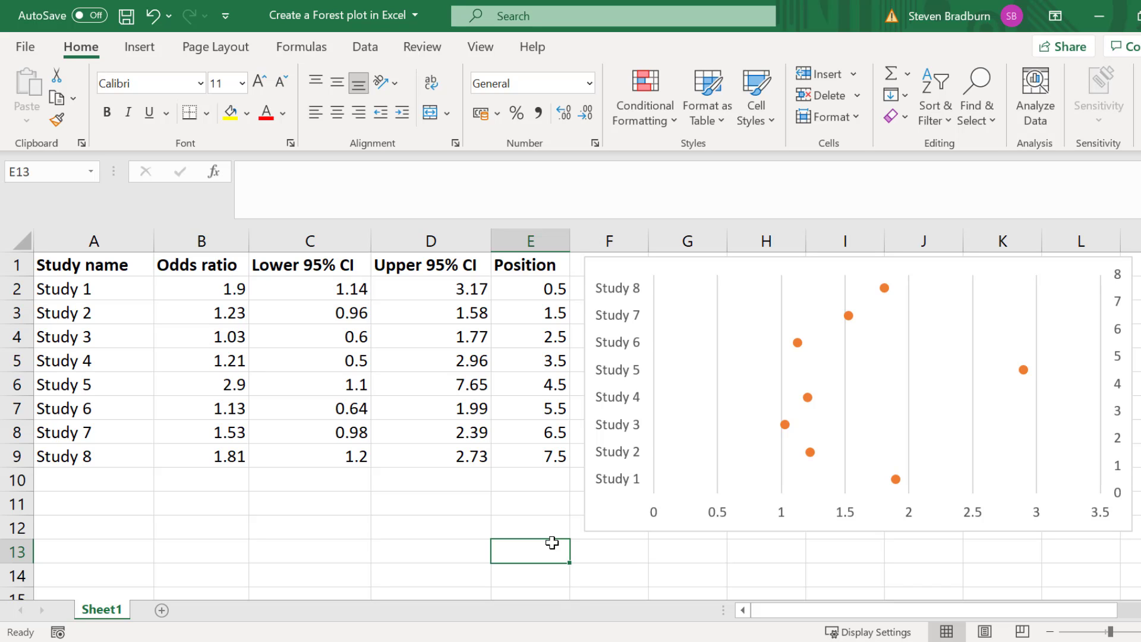
Delete the 0–8 secondary vertical axis on the right of the chart
click(1120, 417)
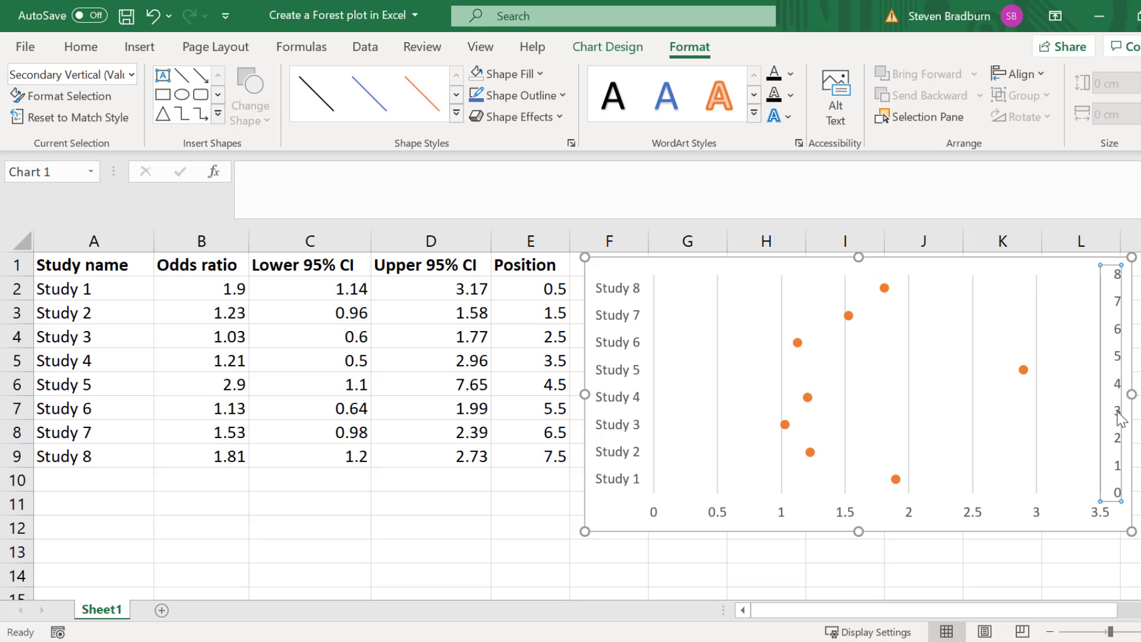
key(Delete)
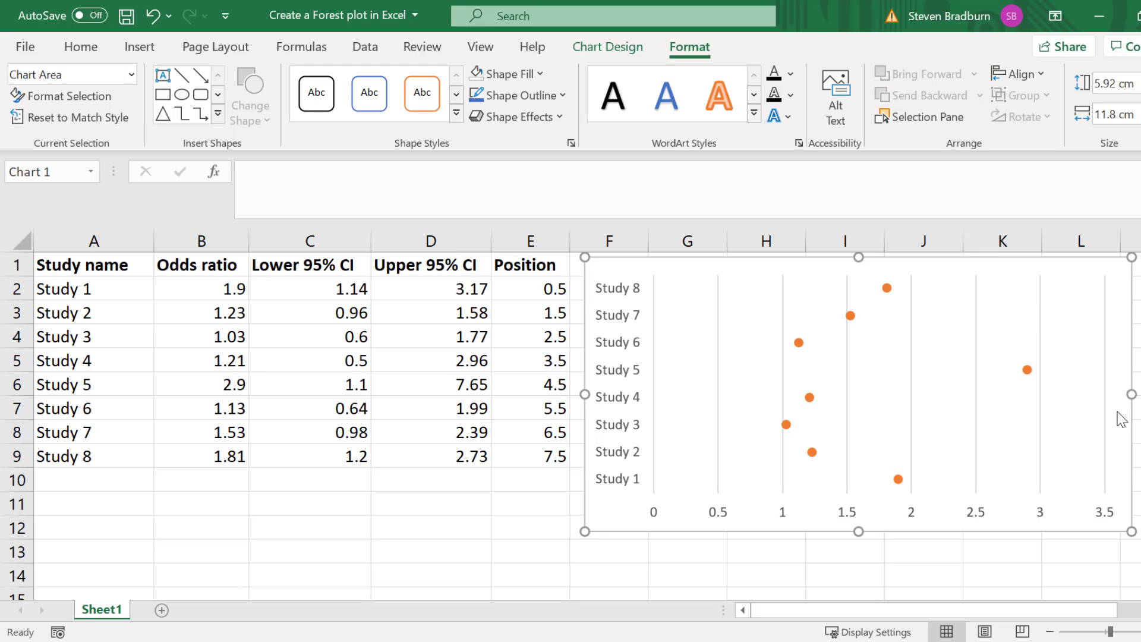
click(1019, 562)
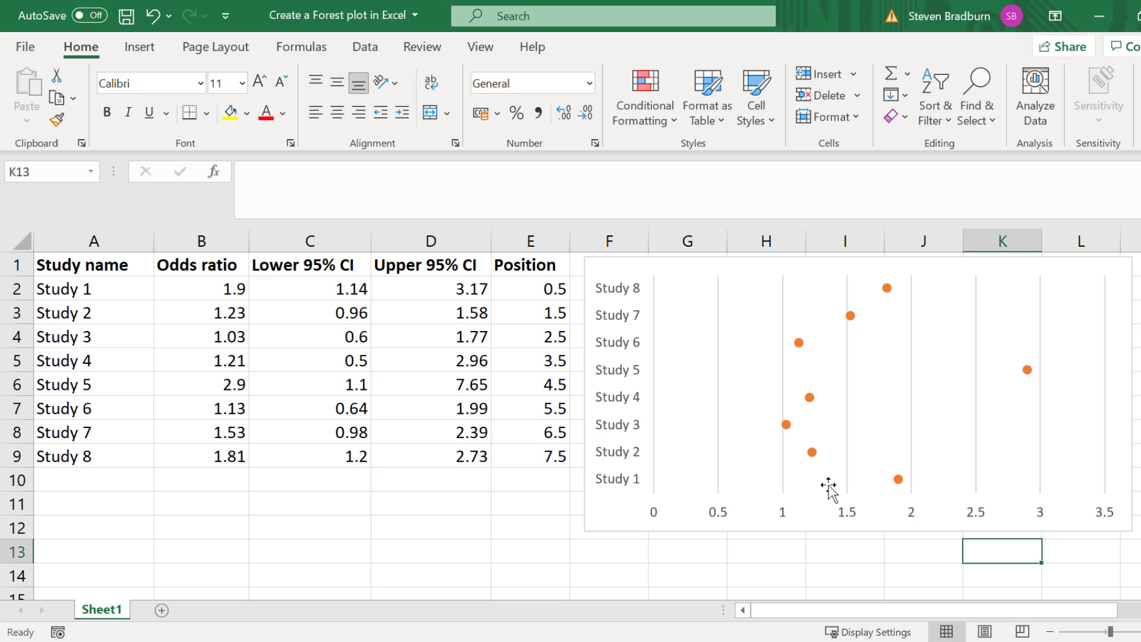
Insert empty columns before Upper 95% CI and before Position
click(439, 241)
right_click(440, 239)
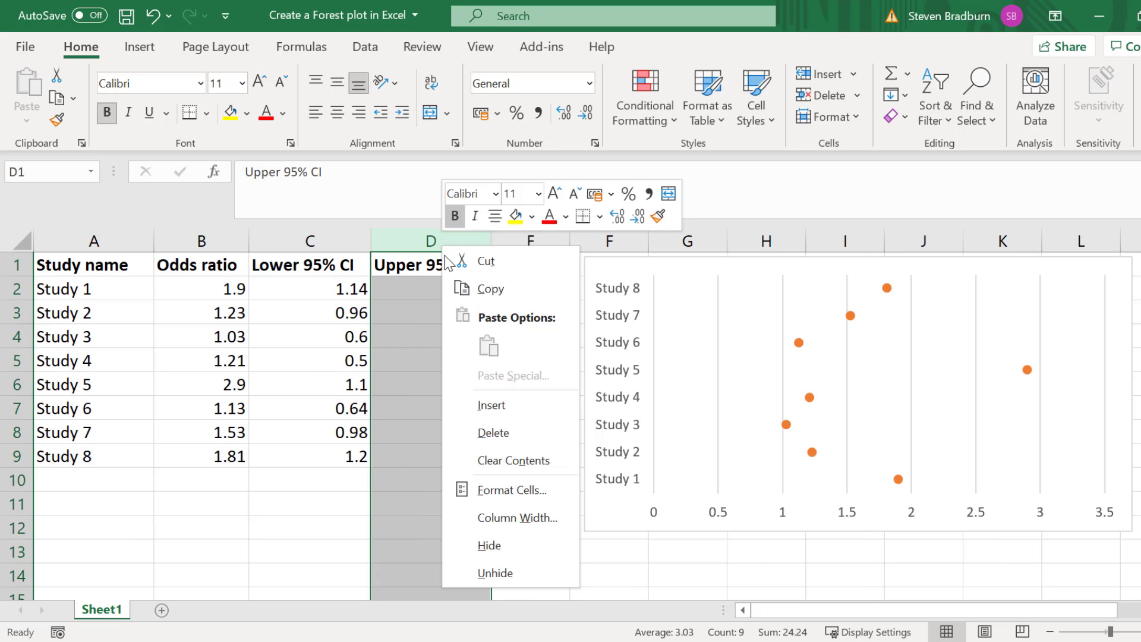
click(491, 404)
right_click(638, 244)
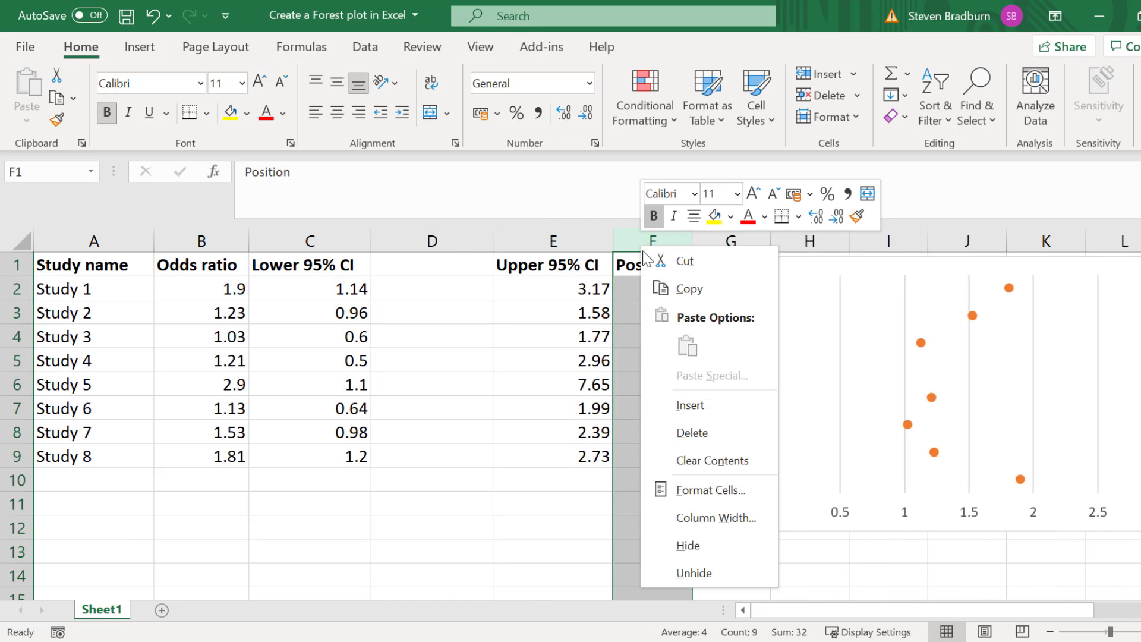
click(672, 404)
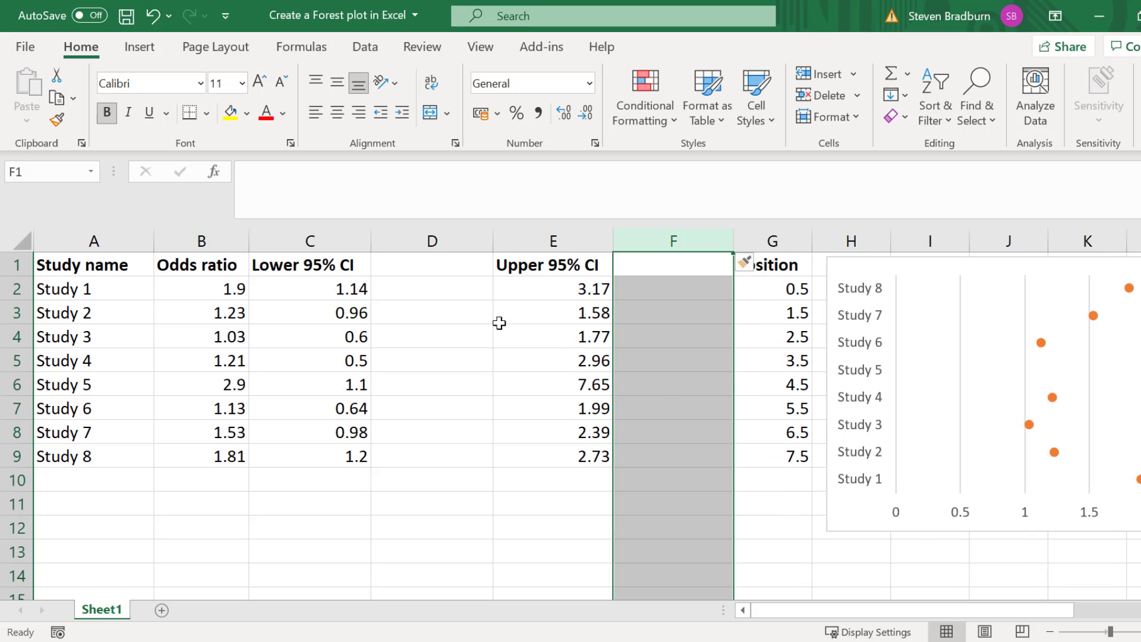
Head D1 'Graph lower 95% CI' and F1 'Graph upper 95% CI', autofitting both columns
click(431, 260)
text(Graph lower 95% CI)
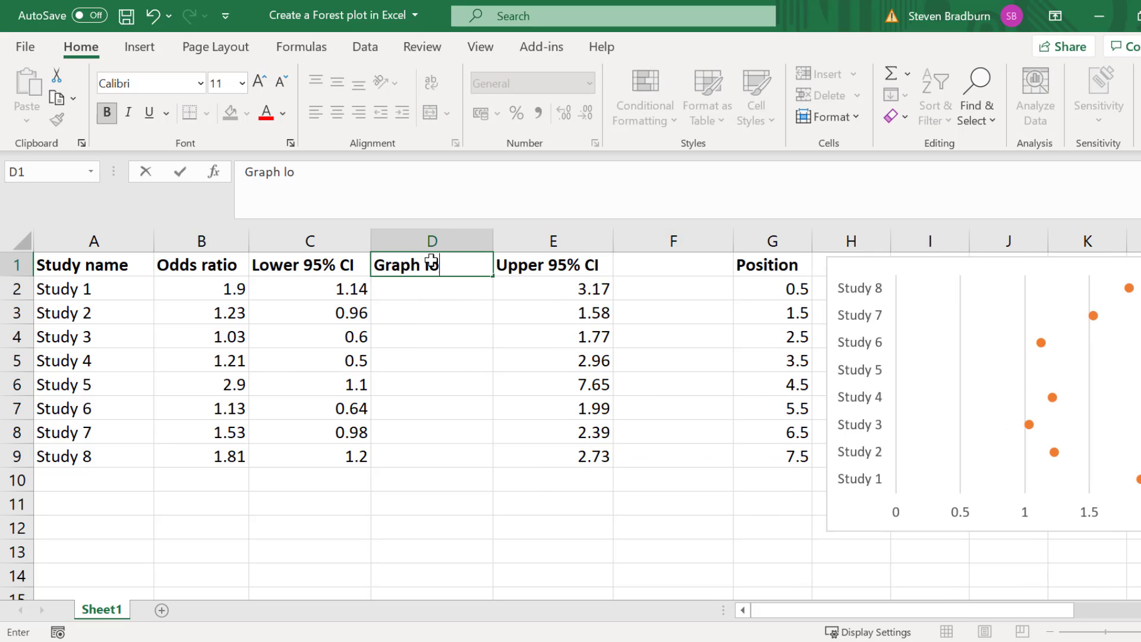
key(Return)
double_click(492, 241)
click(680, 276)
text(Graph upper 95% CI)
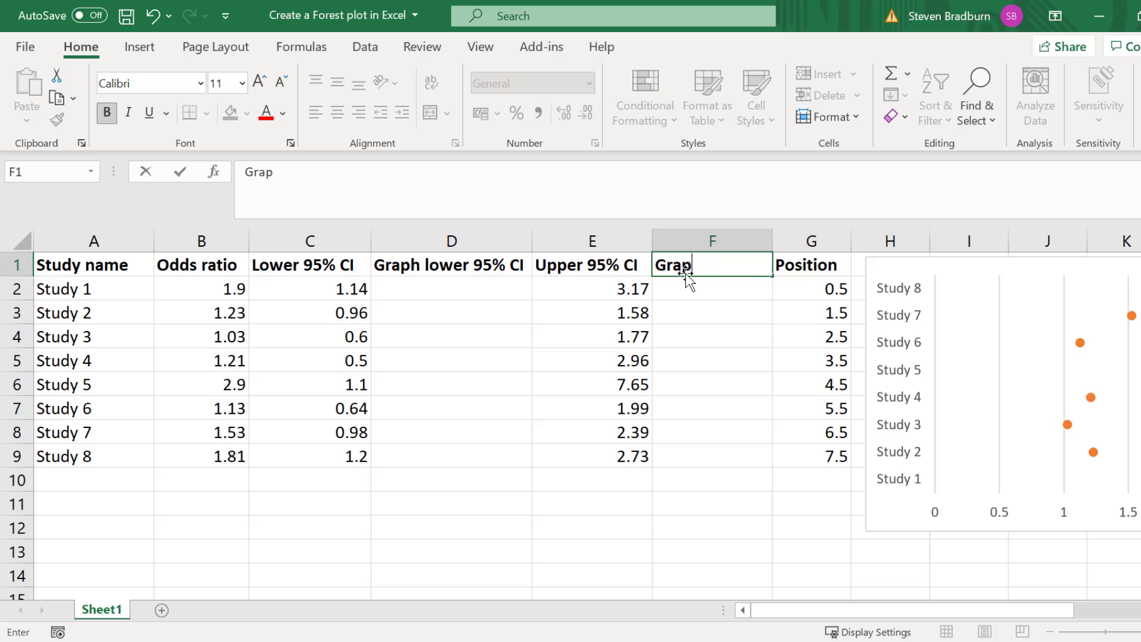
key(Return)
double_click(772, 241)
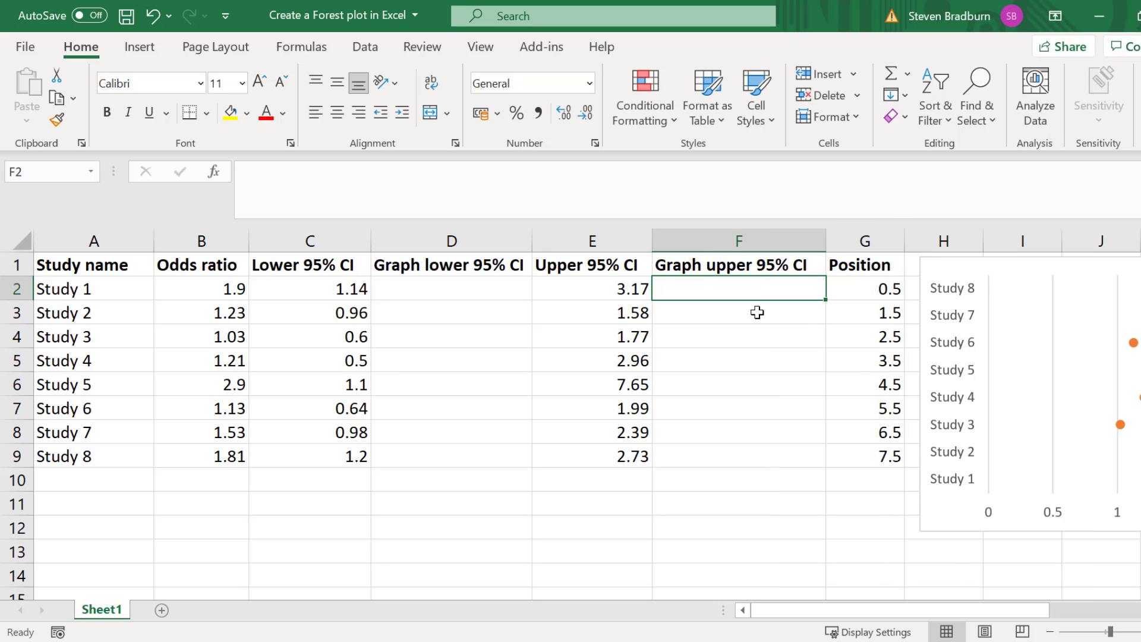
click(757, 314)
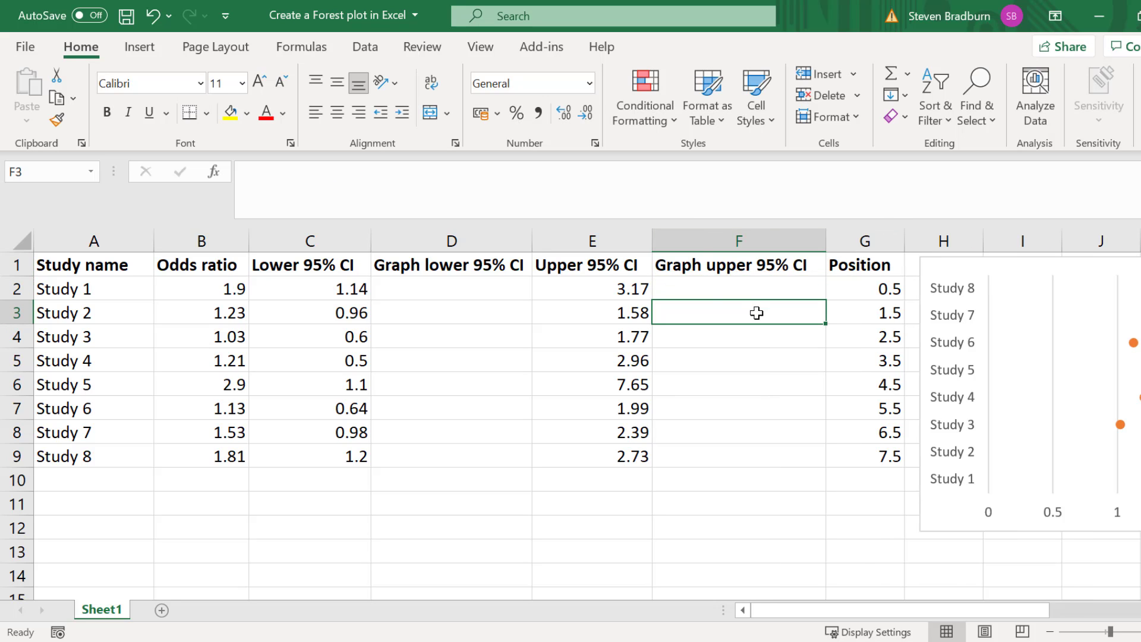
click(454, 288)
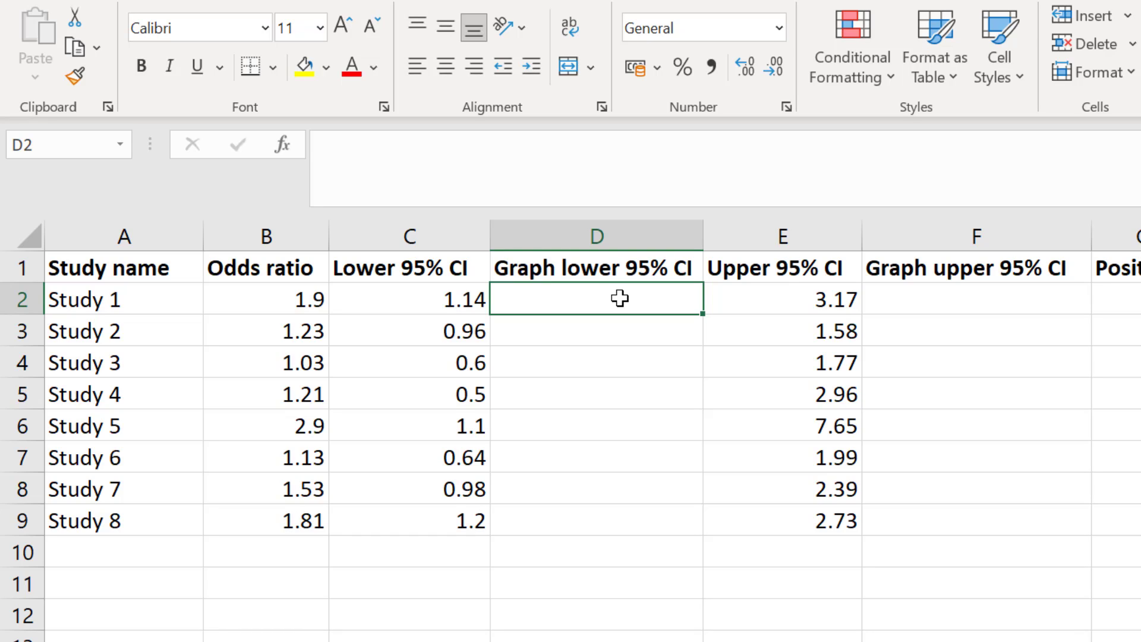
Enter =B2-C2 in D2 and fill it down through D9
text(=)
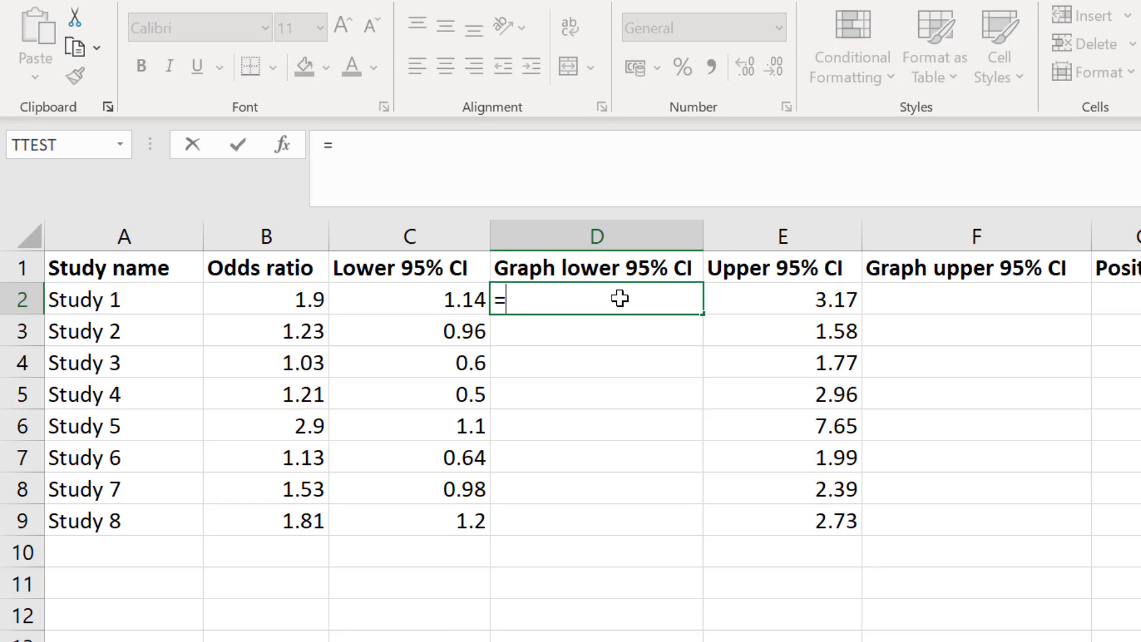
click(293, 299)
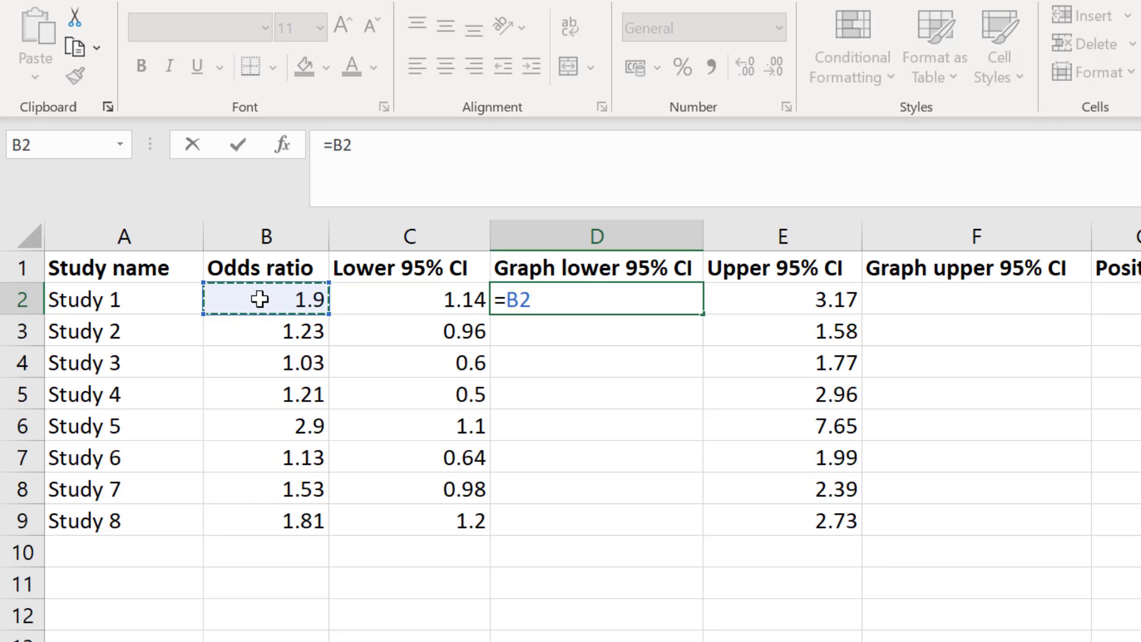
text(-)
click(398, 306)
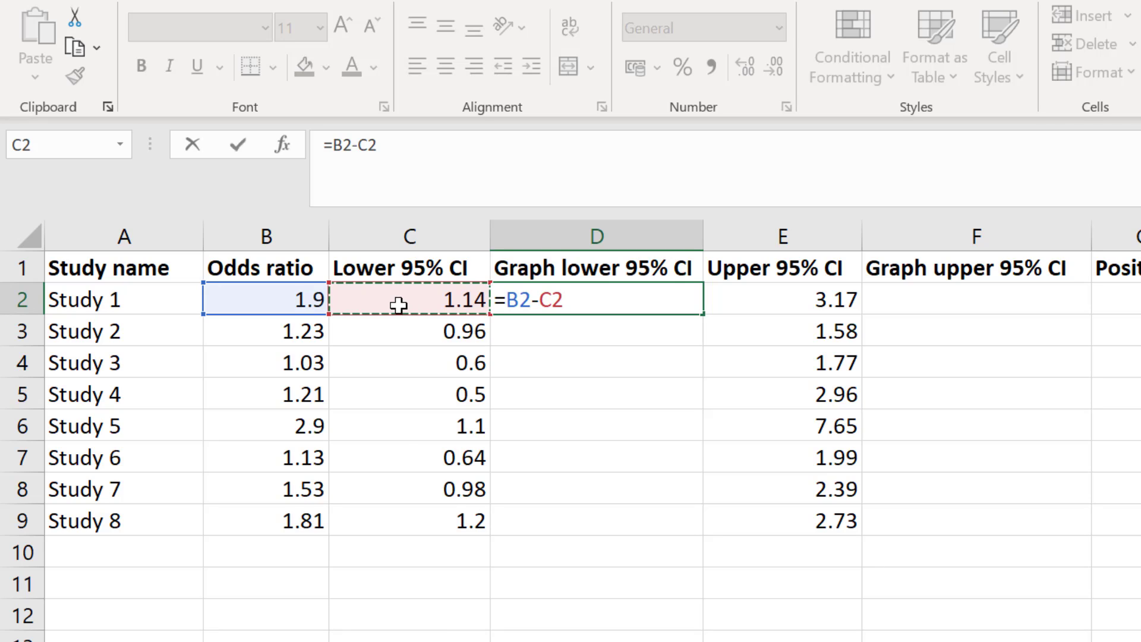
key(Return)
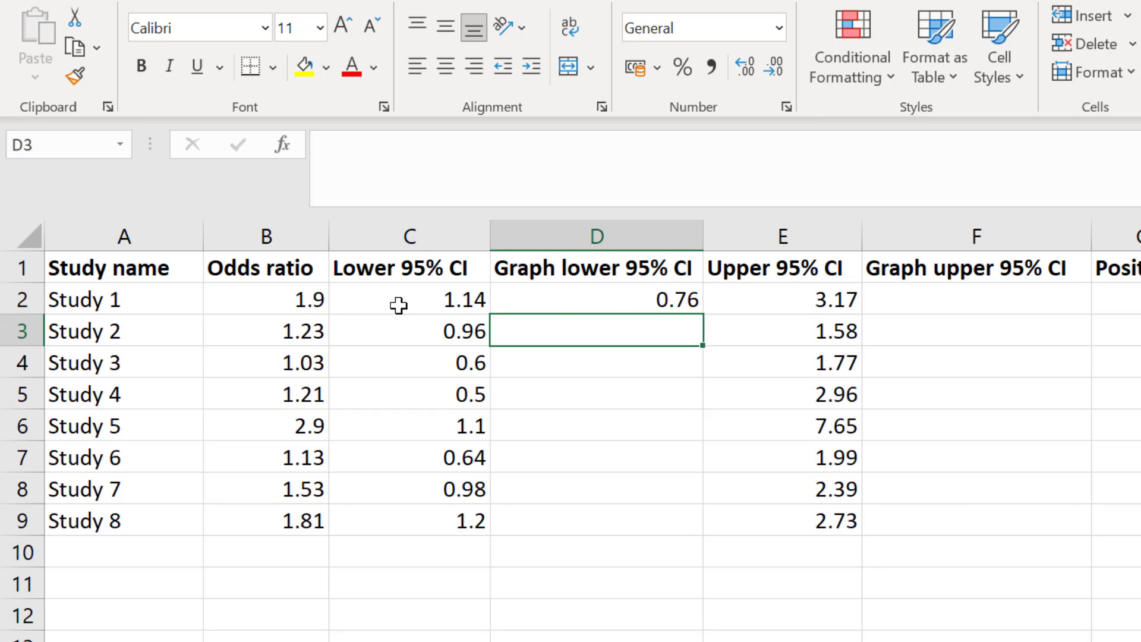
click(606, 300)
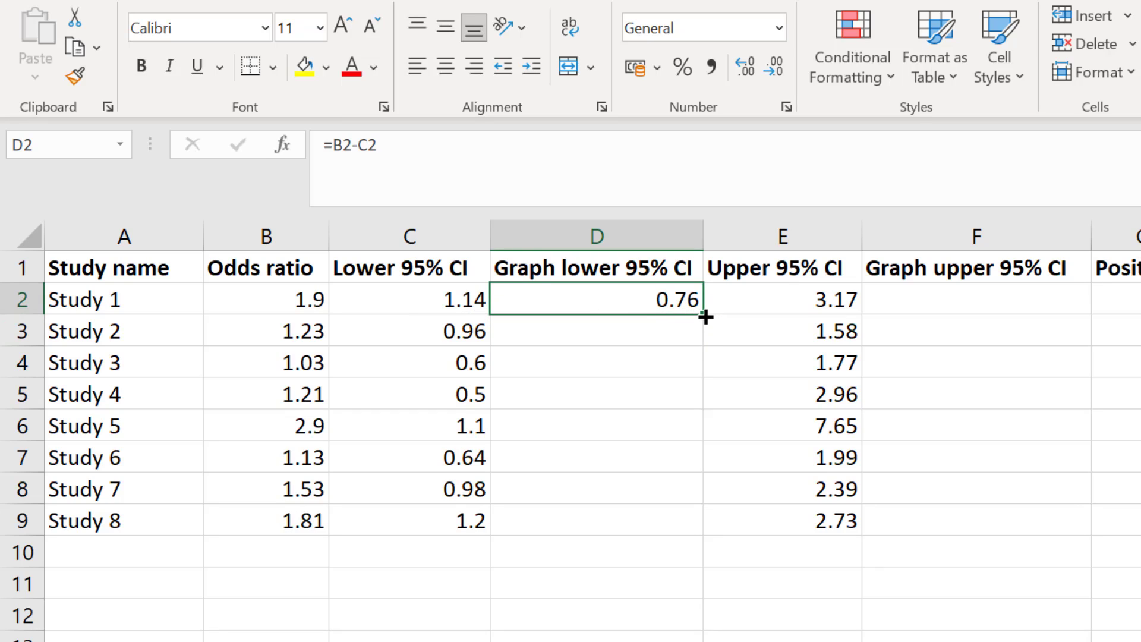
drag(706, 317, 728, 550)
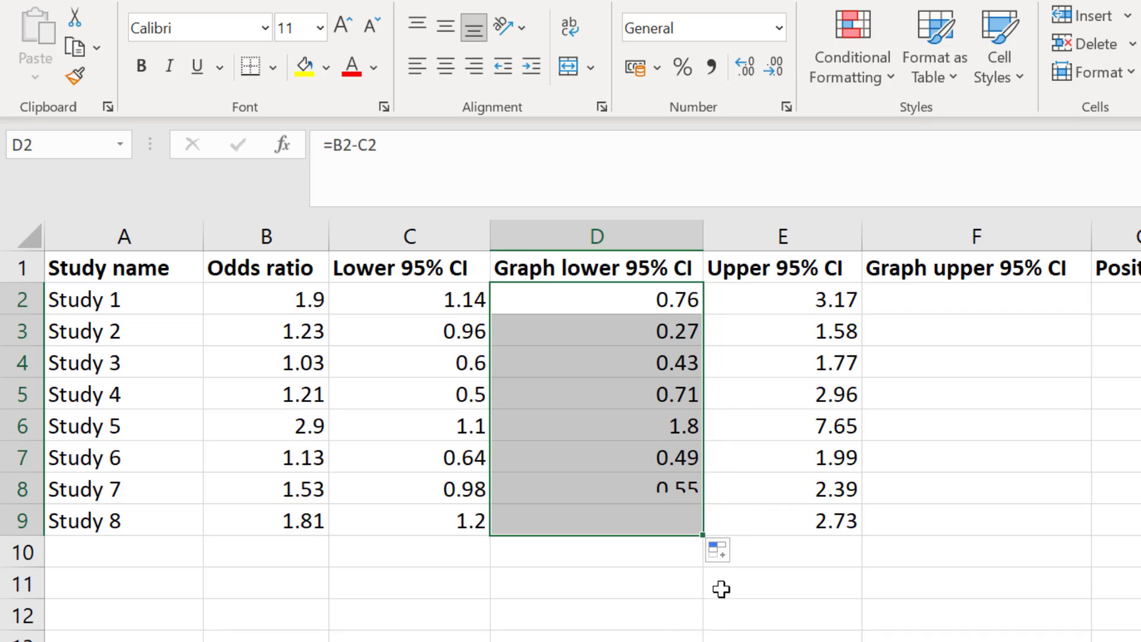
click(672, 636)
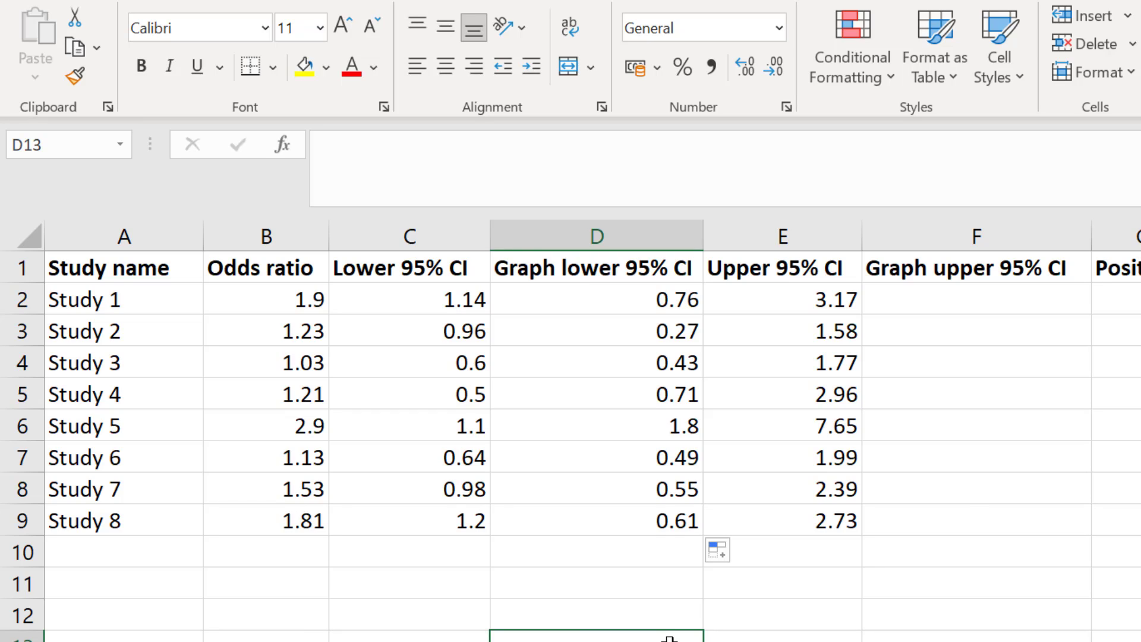
Enter =E2-B2 in F2 and fill it down to F9 for all eight studies
click(931, 314)
text(=)
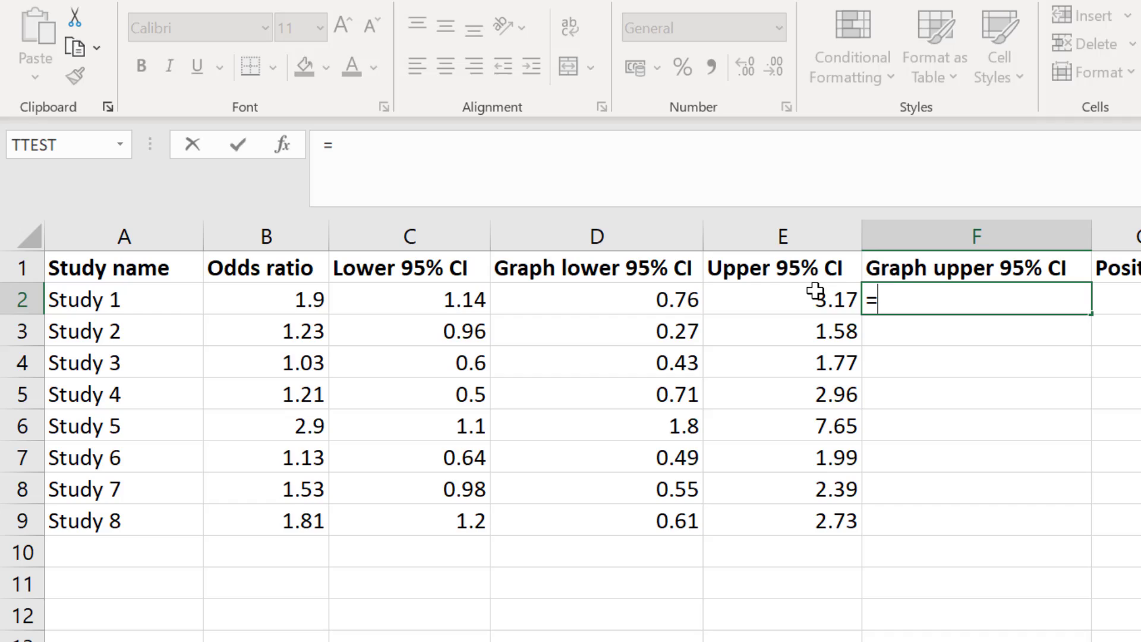
click(789, 293)
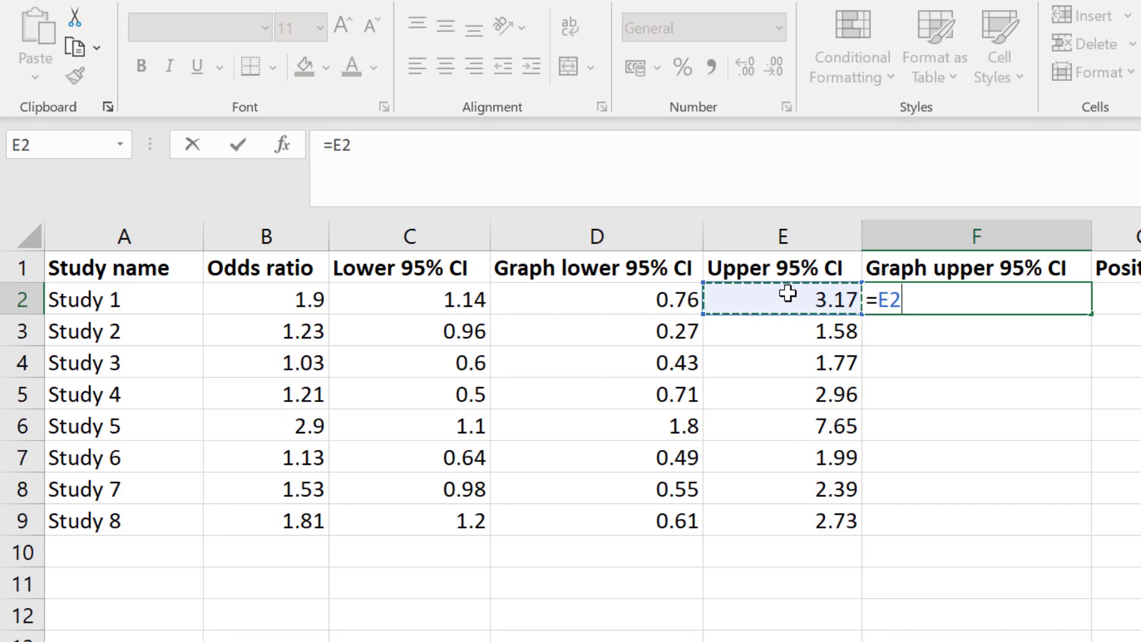
text(-)
click(302, 295)
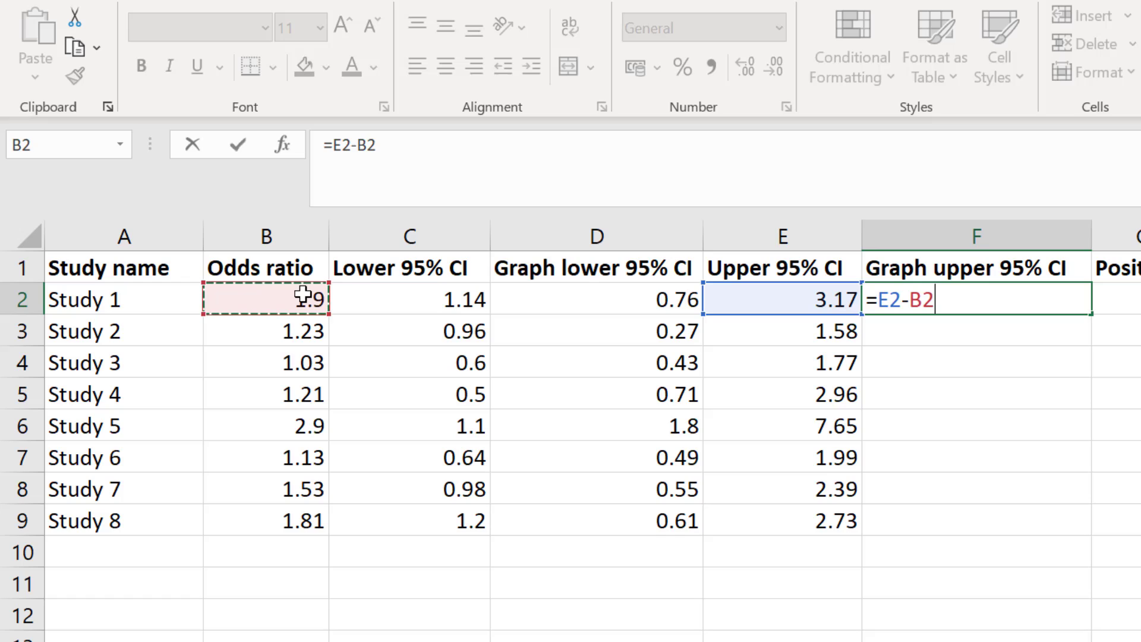
key(Return)
click(1064, 301)
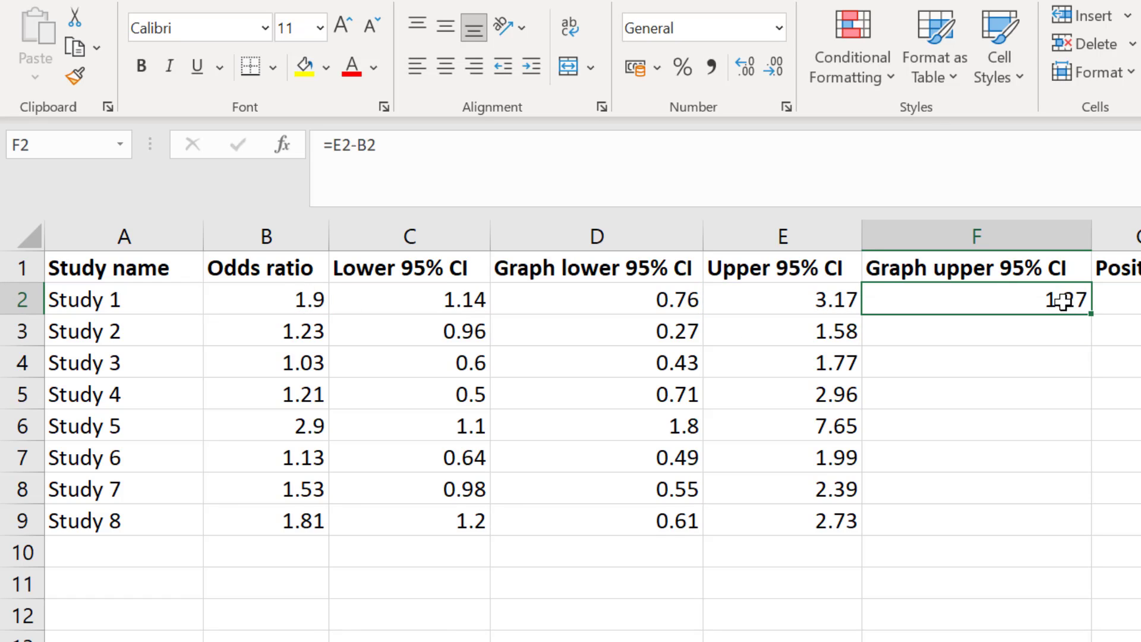
drag(1091, 313, 1041, 535)
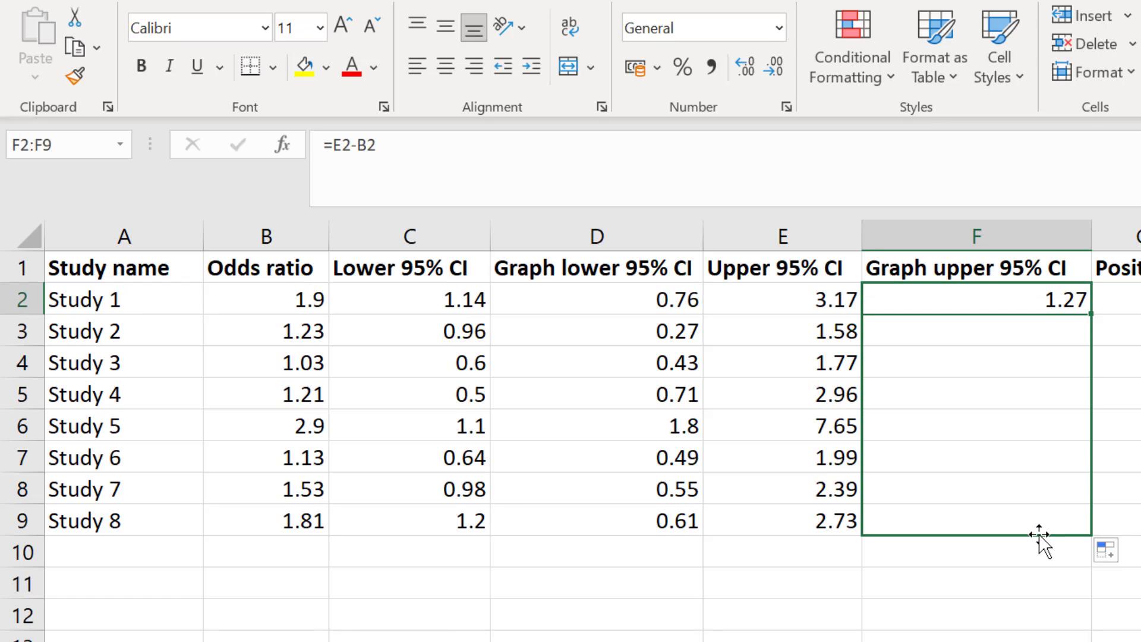
click(1025, 583)
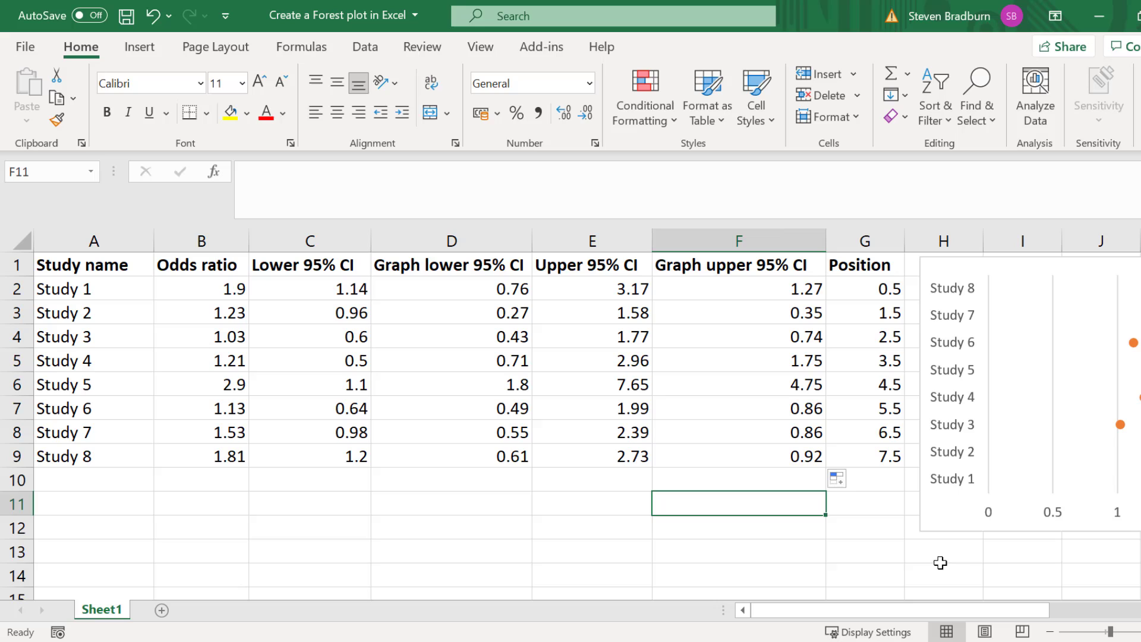
Add error bars to the odds-ratio point series through More Error Bars Options
key(Down)
key(Down)
click(1121, 425)
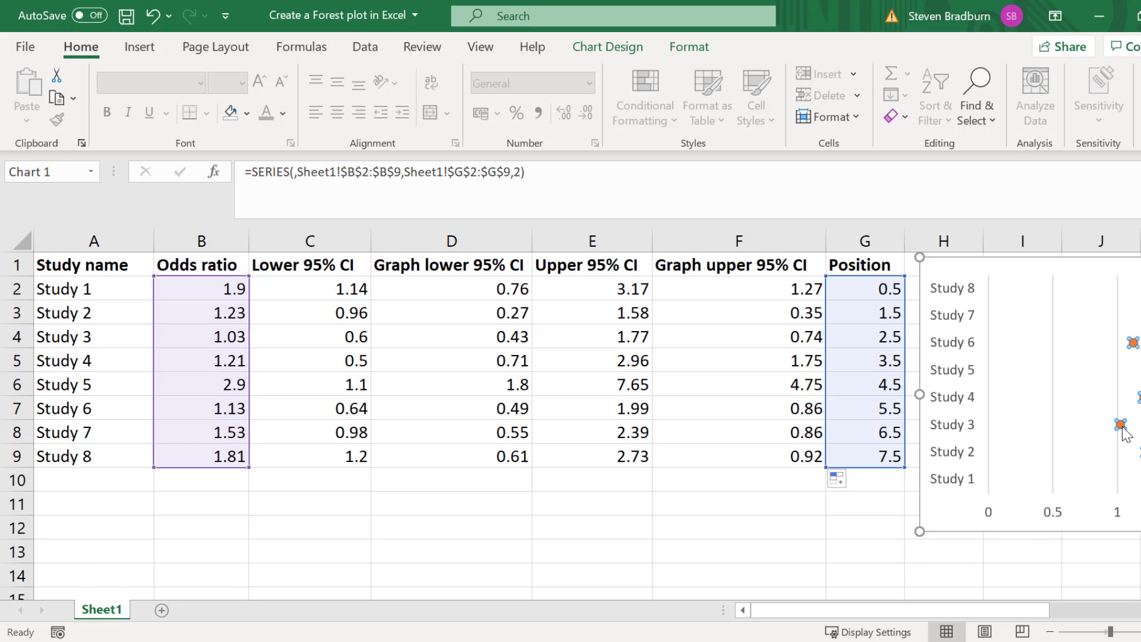
click(615, 47)
click(54, 121)
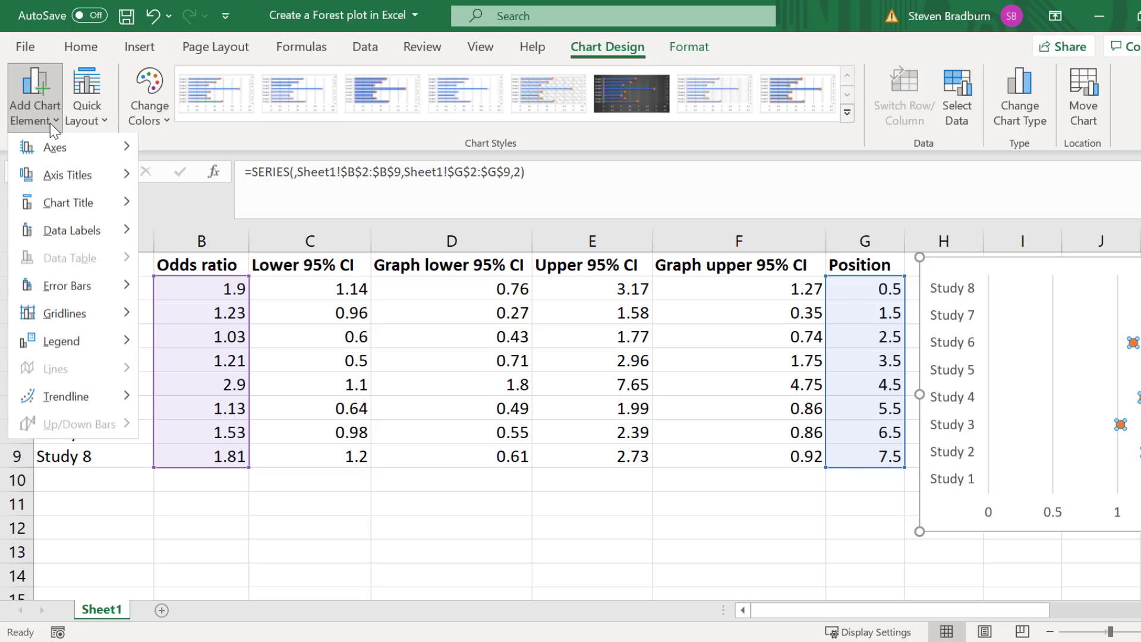
mouse_move(122, 287)
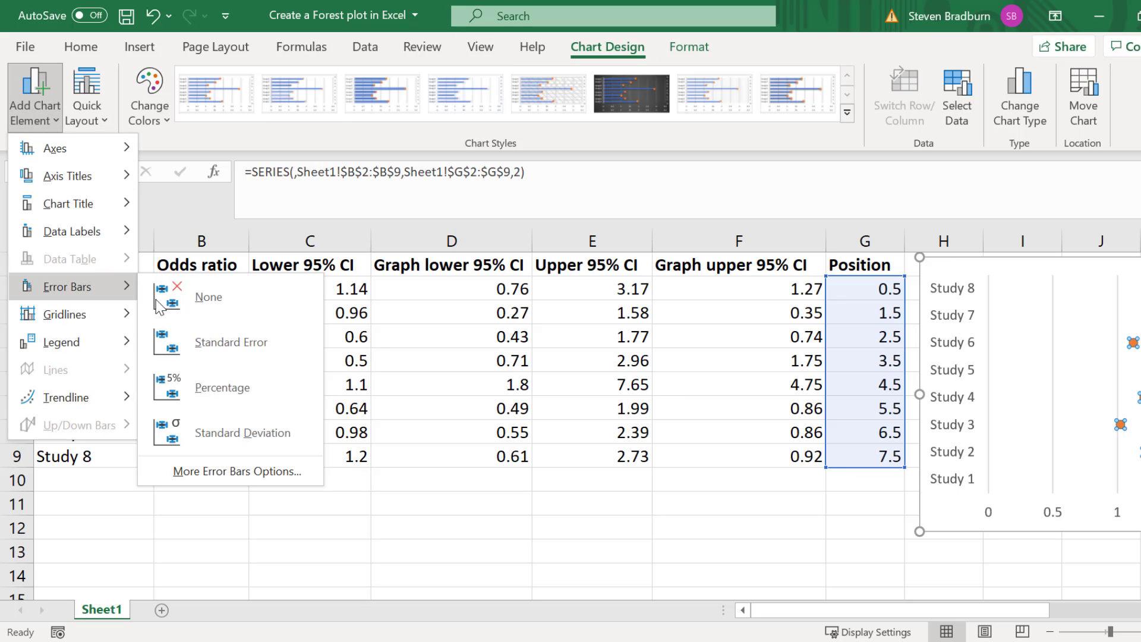
click(235, 471)
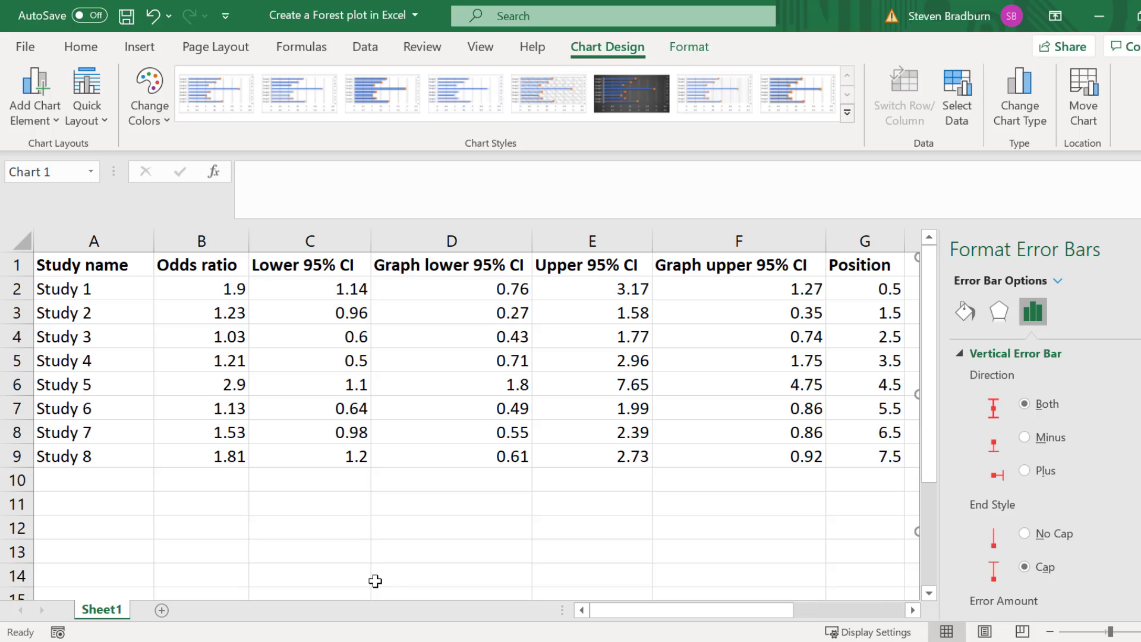
drag(603, 625, 736, 625)
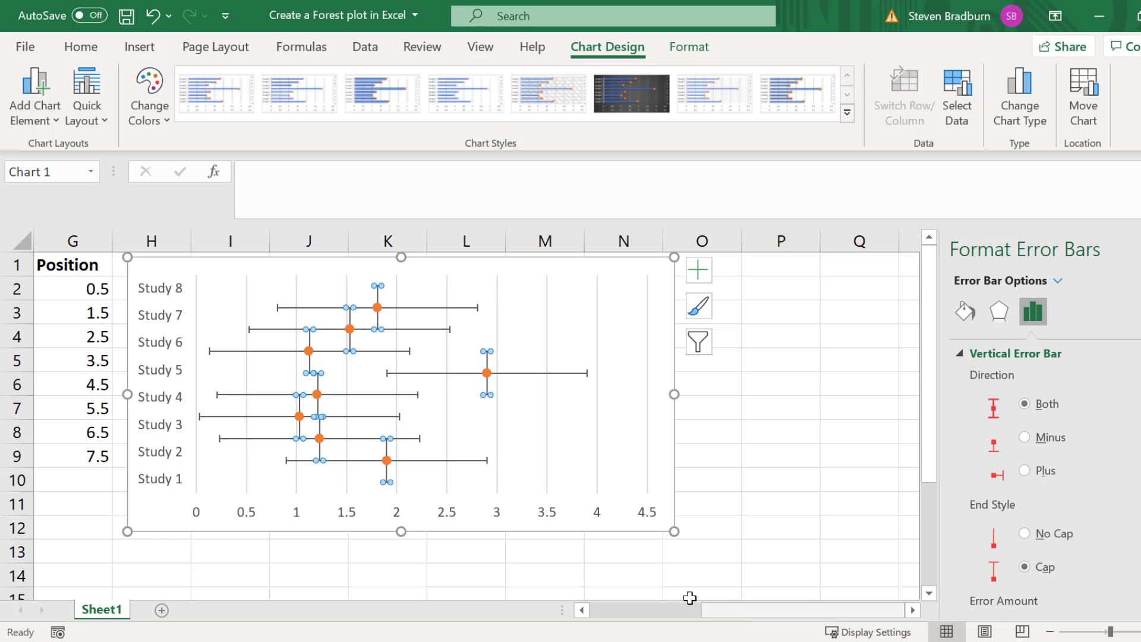
Delete the vertical error bars, leaving the horizontal error bars selected
click(541, 571)
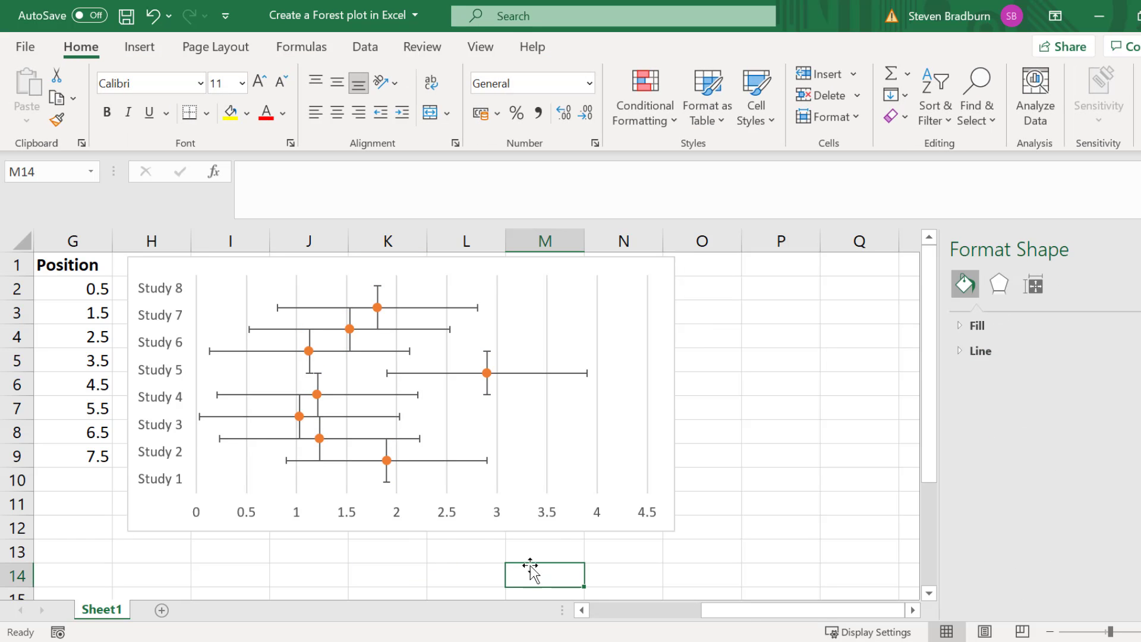
click(488, 395)
key(Delete)
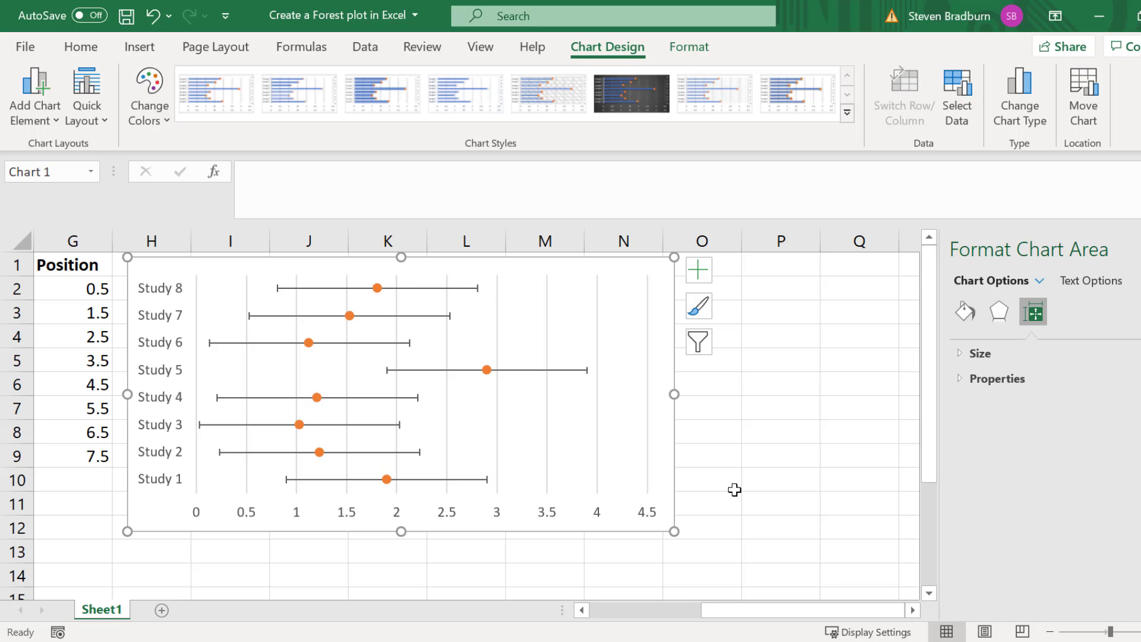
click(415, 479)
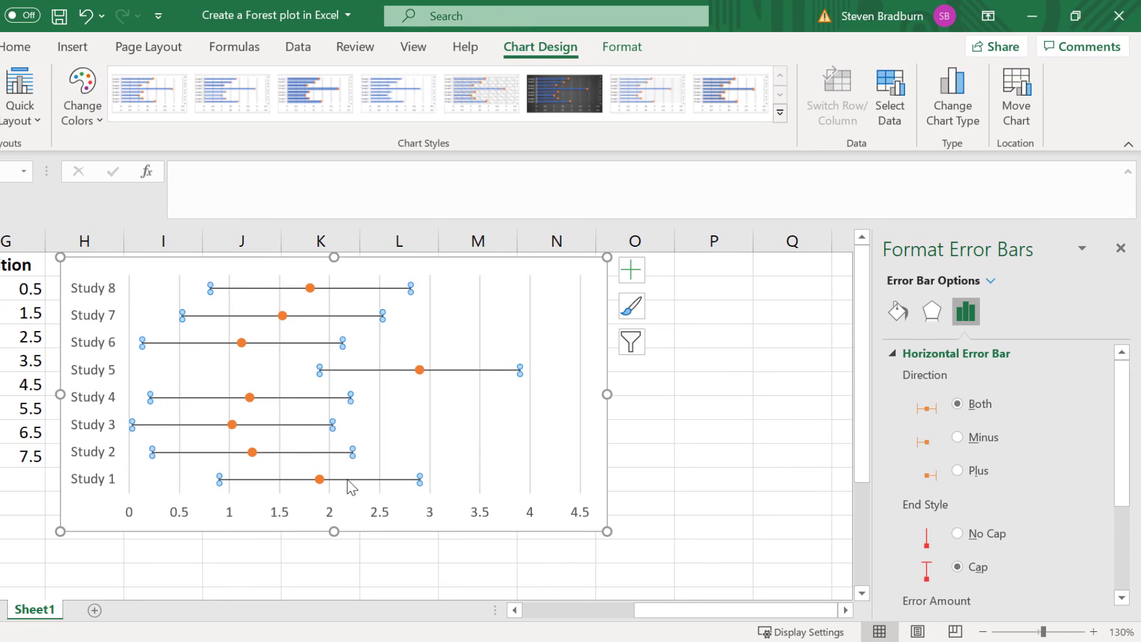
Switch the error amount to Custom and set the positive error values to F2:F9
drag(1122, 428, 1124, 513)
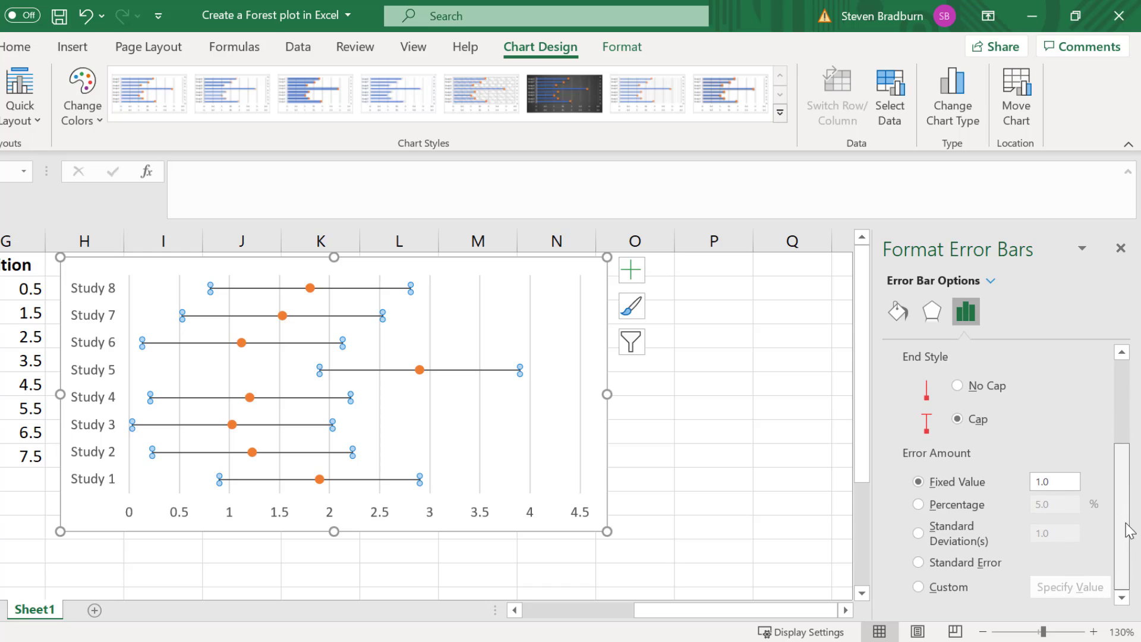
click(919, 586)
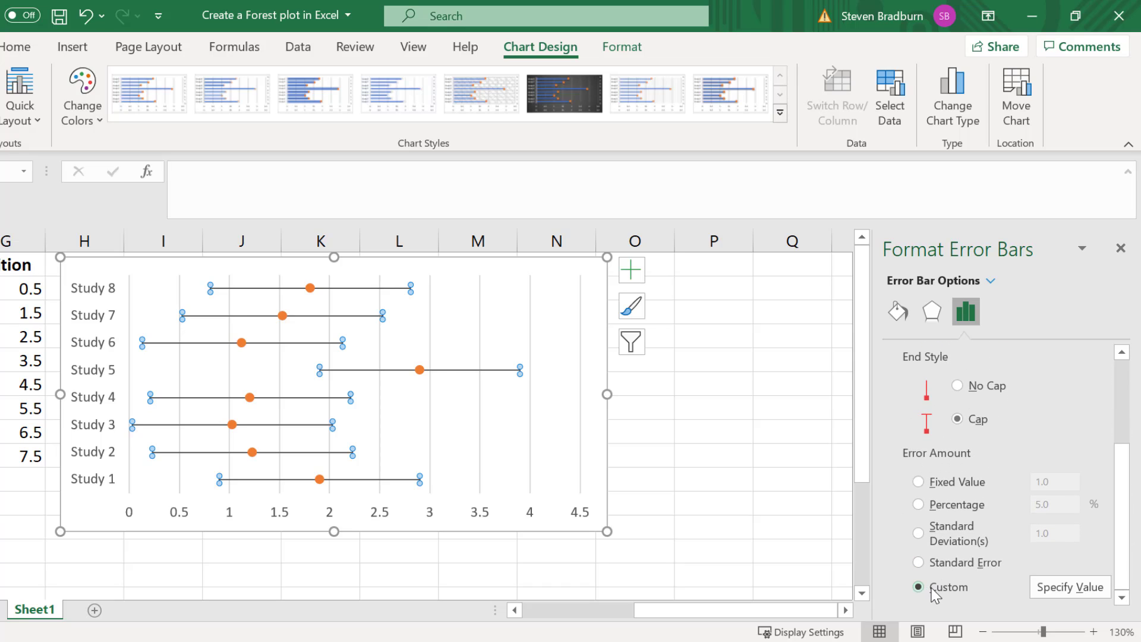
click(1054, 590)
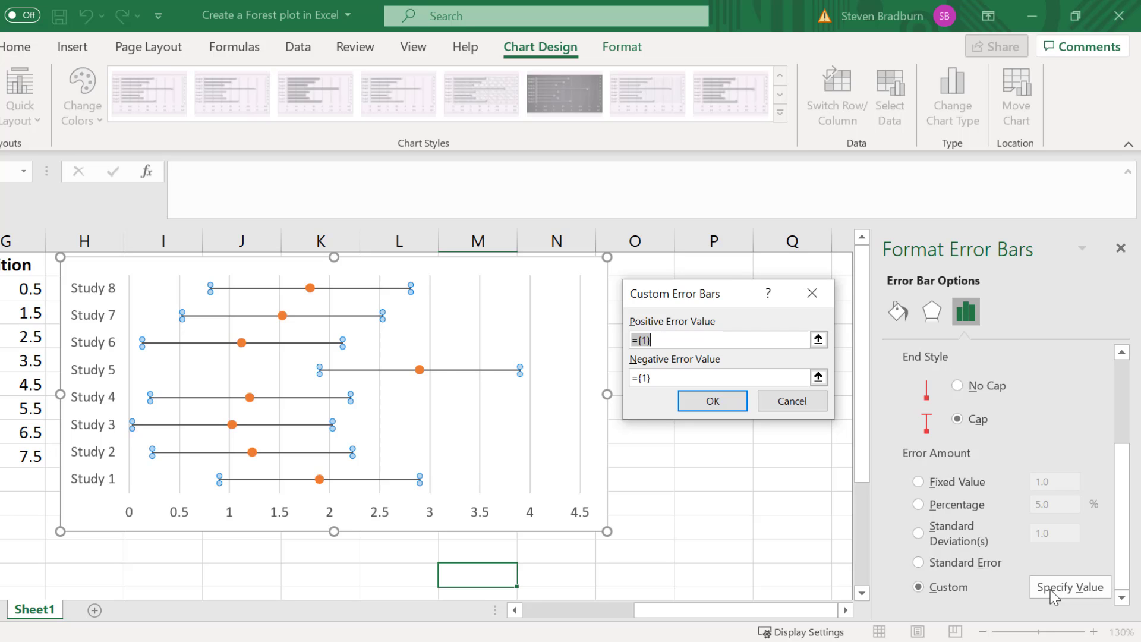
click(818, 339)
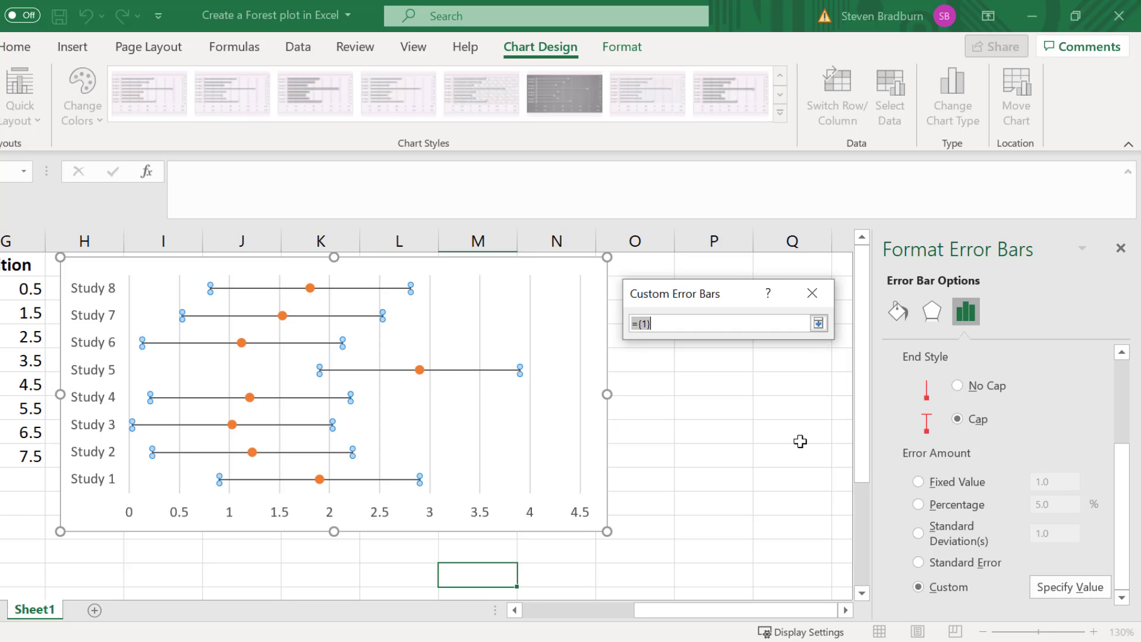
drag(756, 611, 682, 618)
click(497, 289)
drag(497, 290, 506, 456)
key(Return)
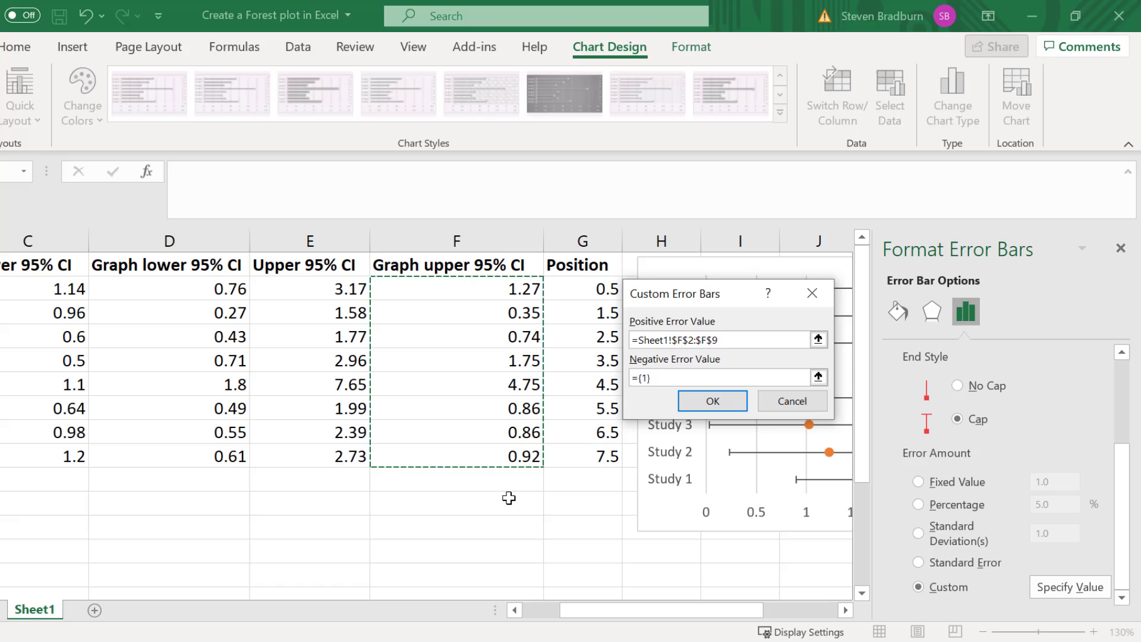
Set the negative error values to D2:D9 and apply the custom ranges
click(819, 377)
drag(218, 300, 206, 450)
key(Return)
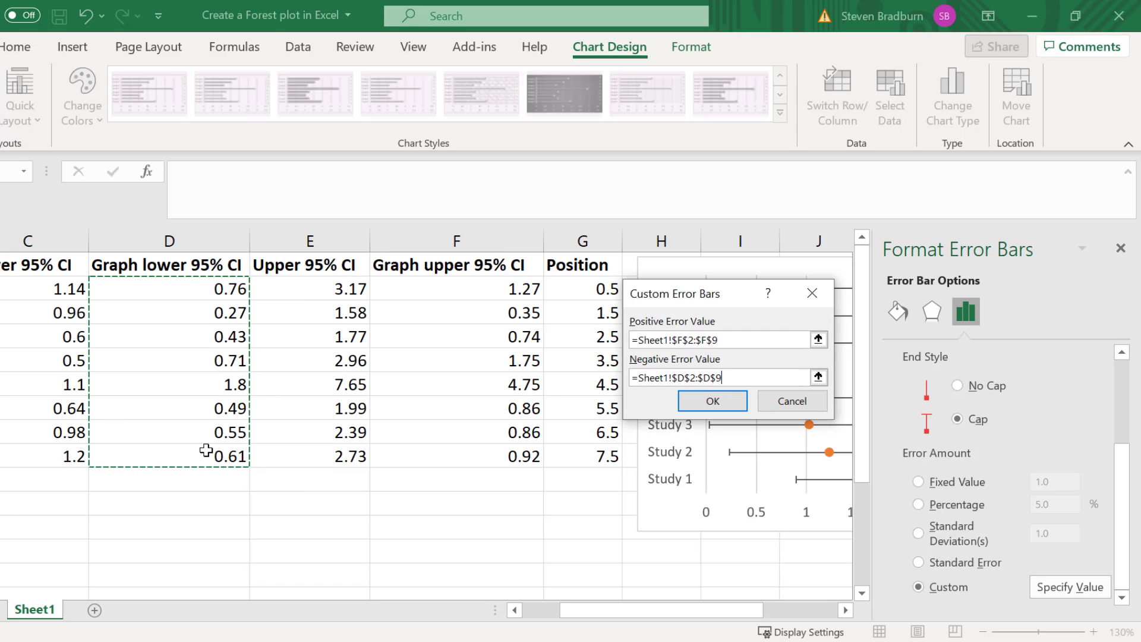
click(716, 400)
drag(645, 613, 727, 615)
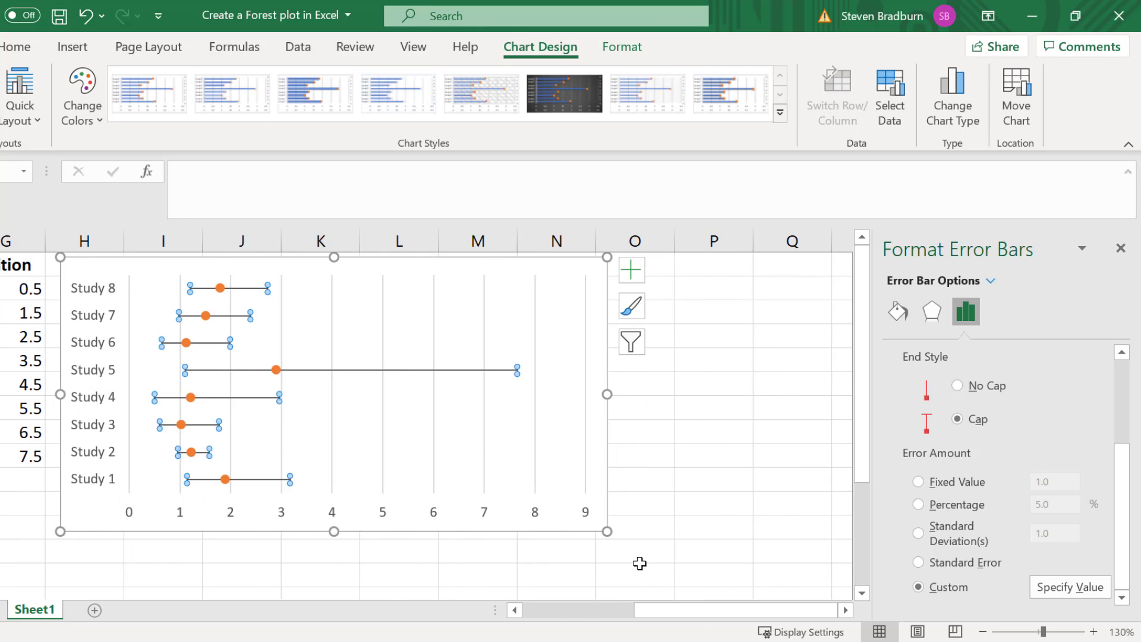
Set the odds-ratio markers' fill colour and border colour to black in Format Data Series
click(640, 563)
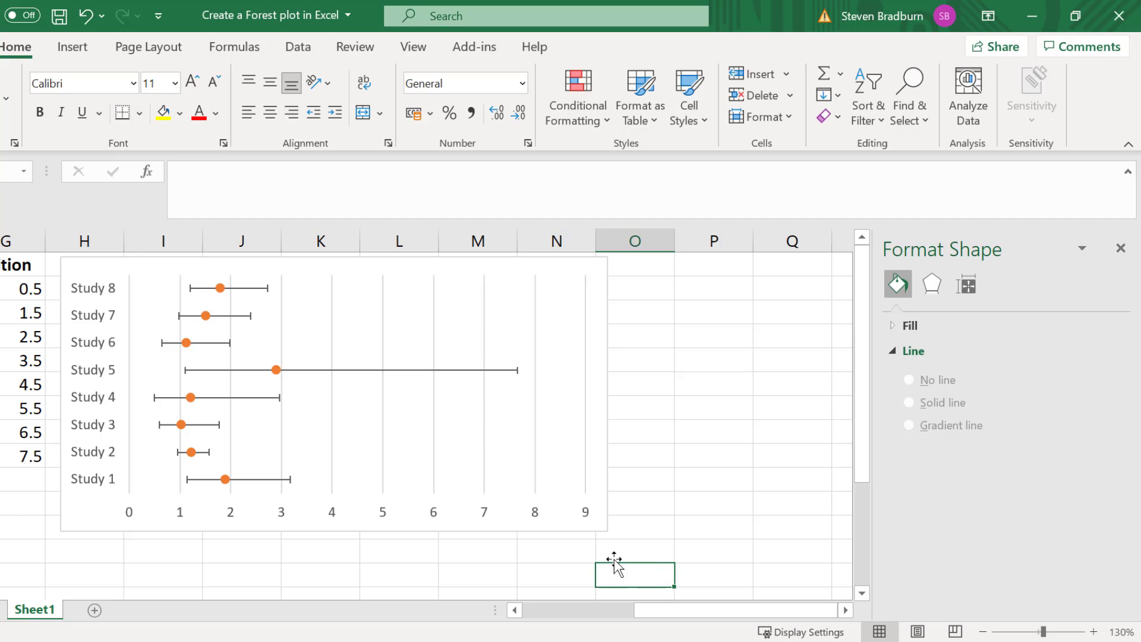
right_click(277, 371)
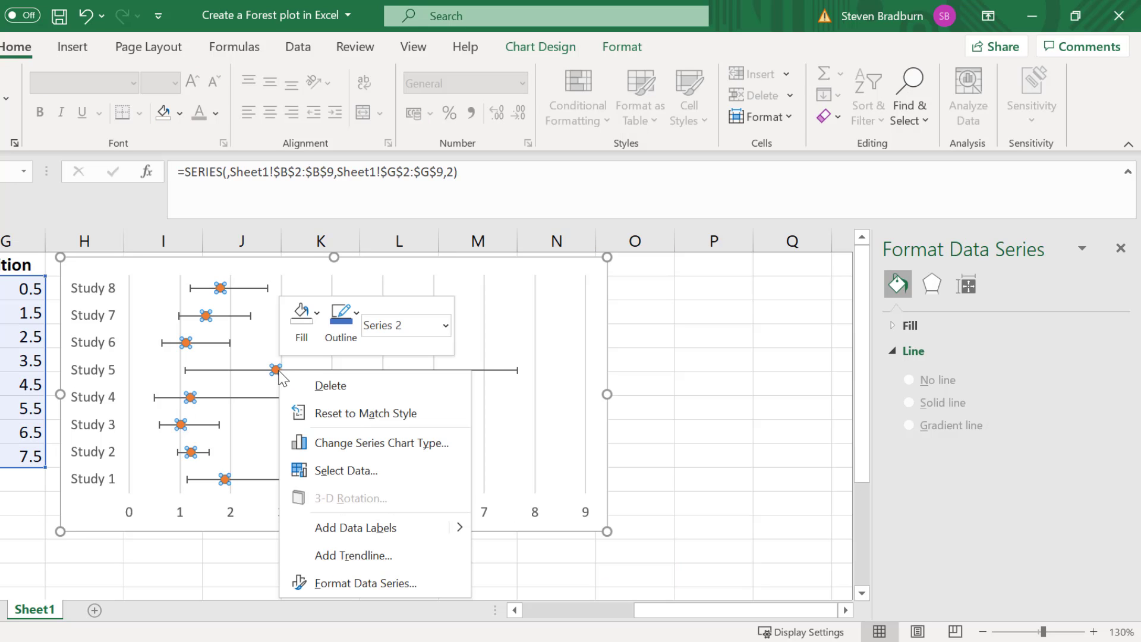
click(432, 581)
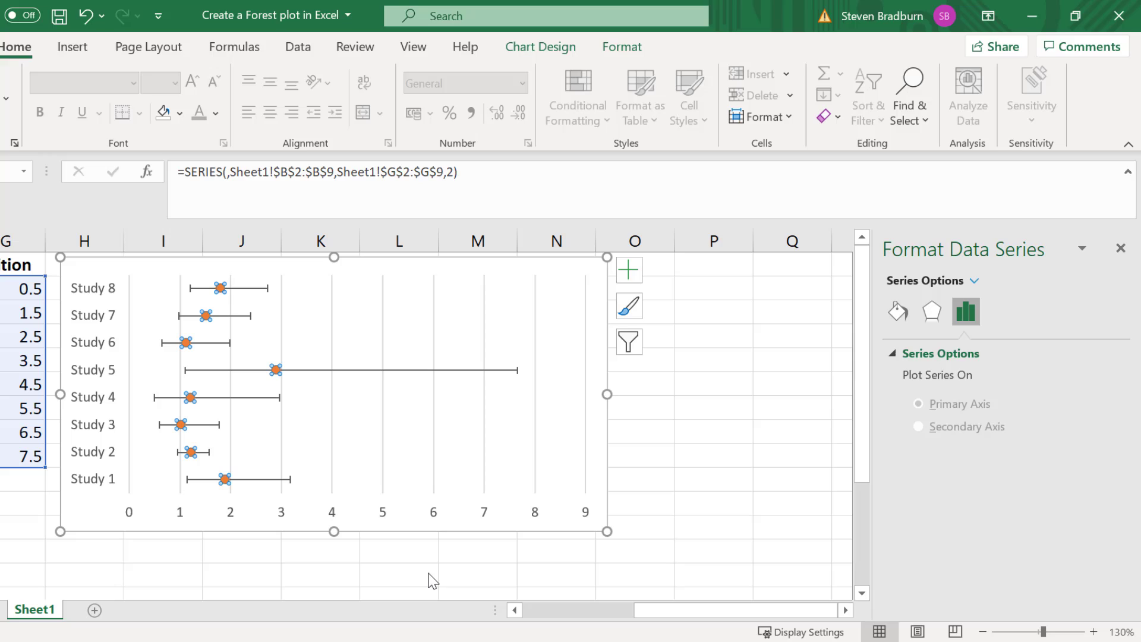
click(897, 318)
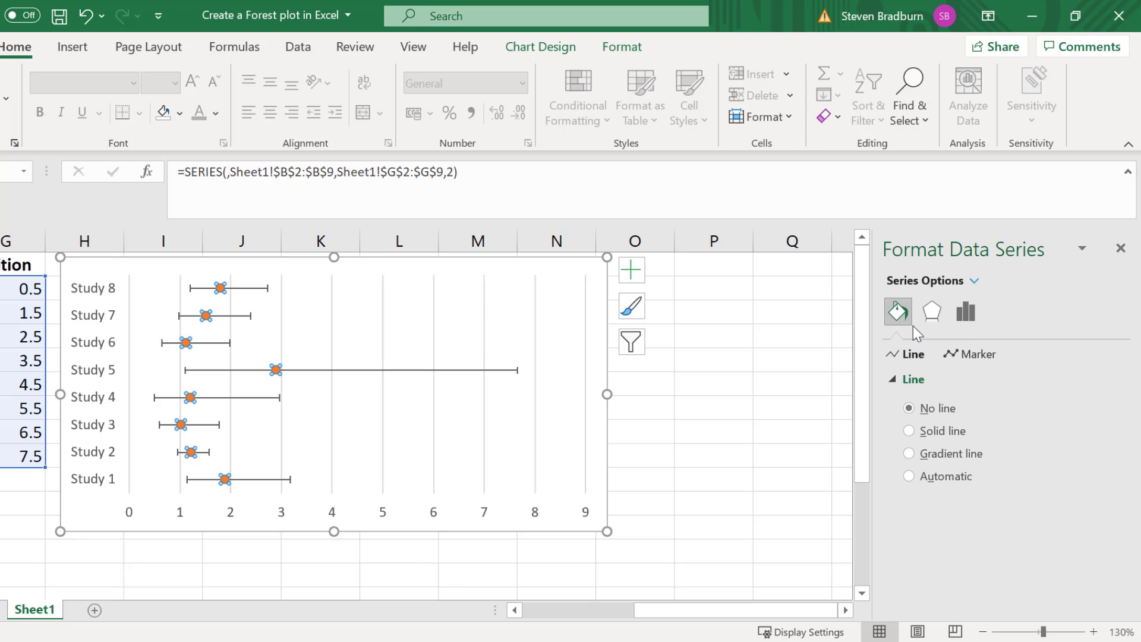
click(971, 356)
click(886, 406)
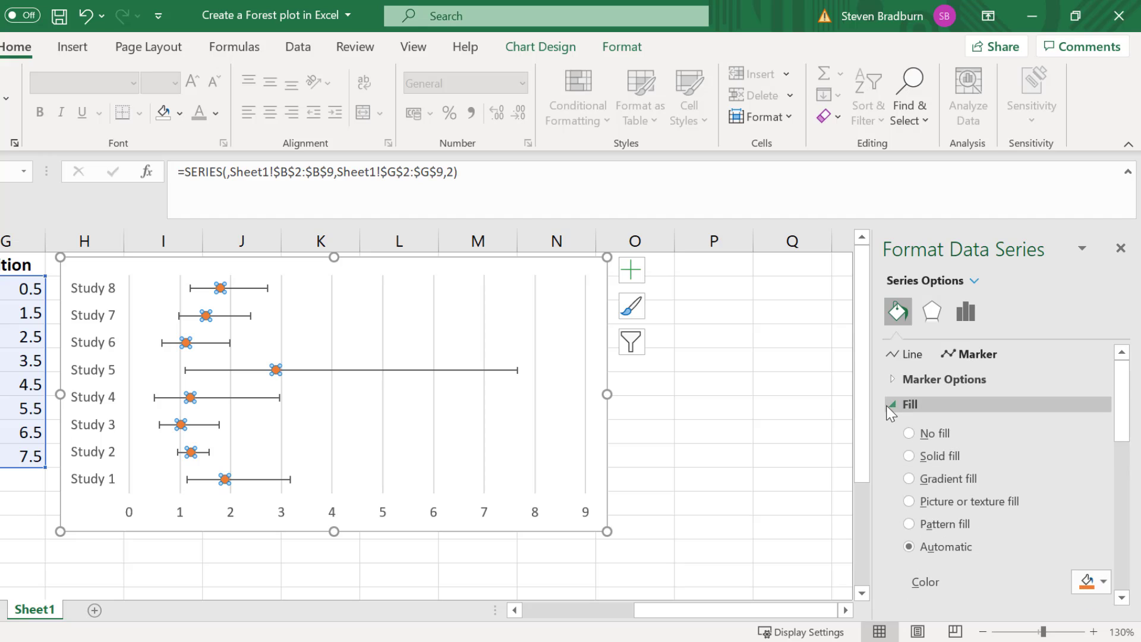
drag(1122, 400, 1124, 486)
click(1103, 449)
click(999, 271)
click(1103, 453)
click(1005, 274)
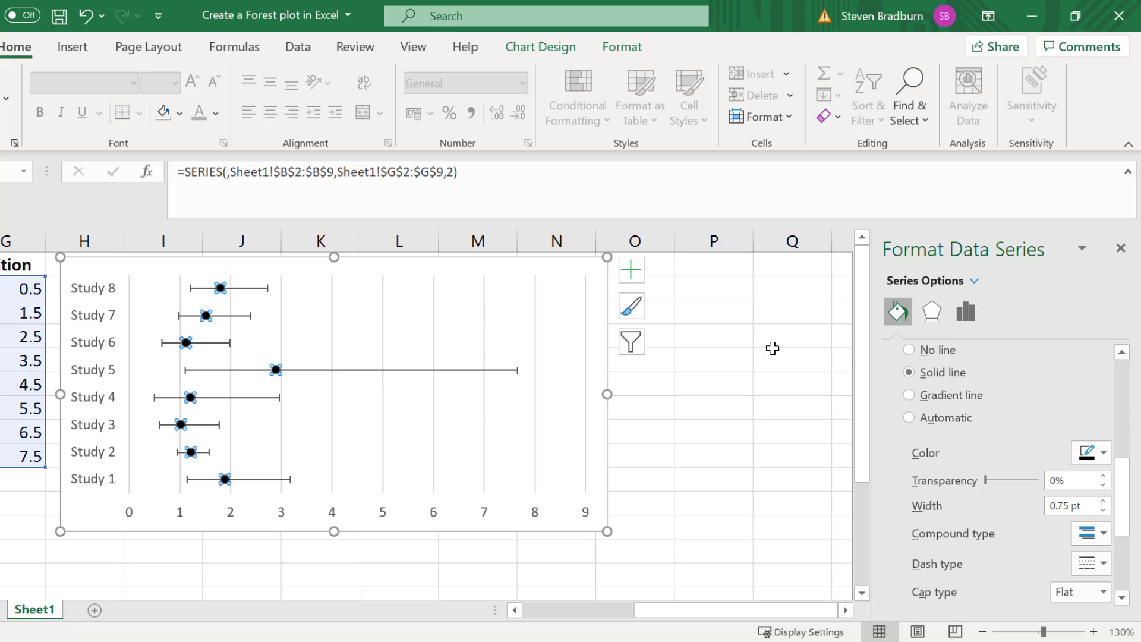
Set the vertical study-label axis outline to No Outline
click(730, 412)
click(433, 416)
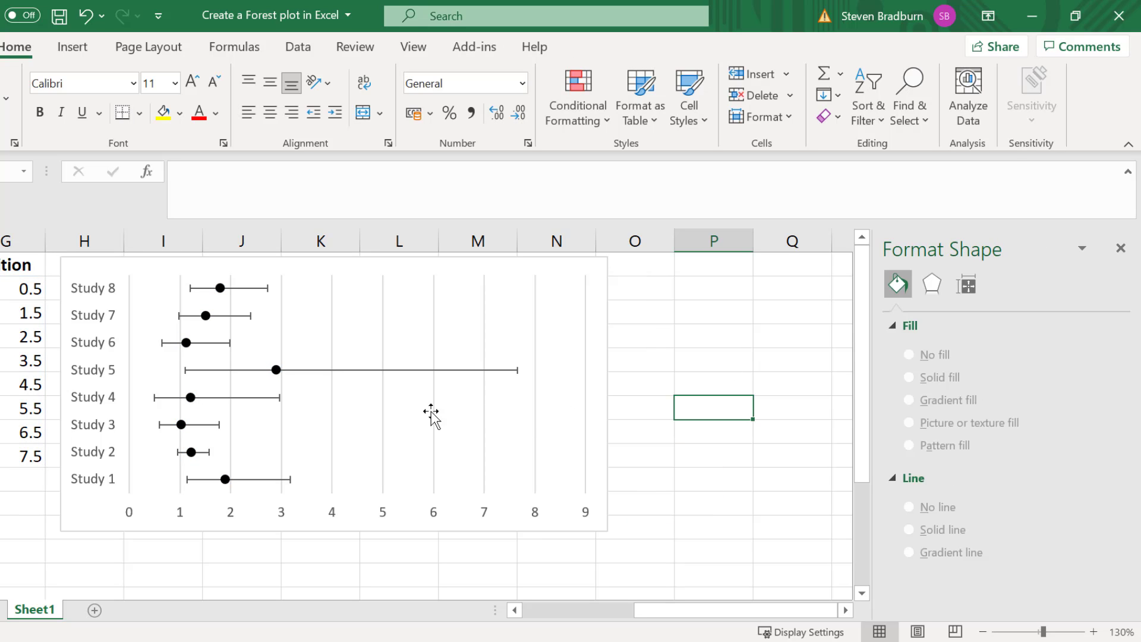
click(116, 409)
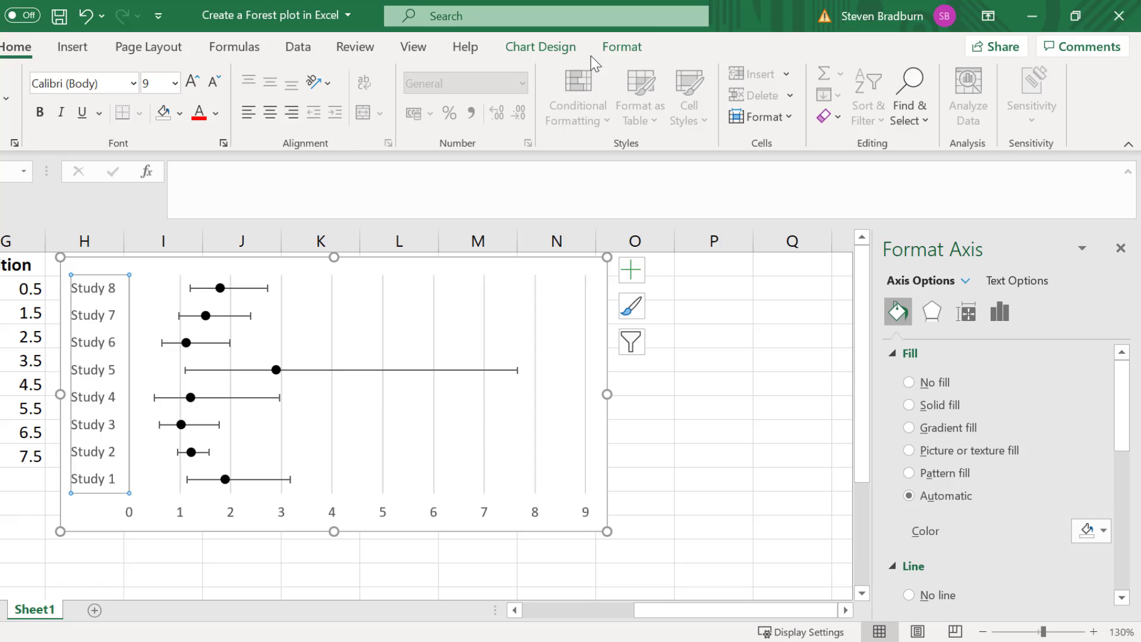
click(613, 51)
click(496, 94)
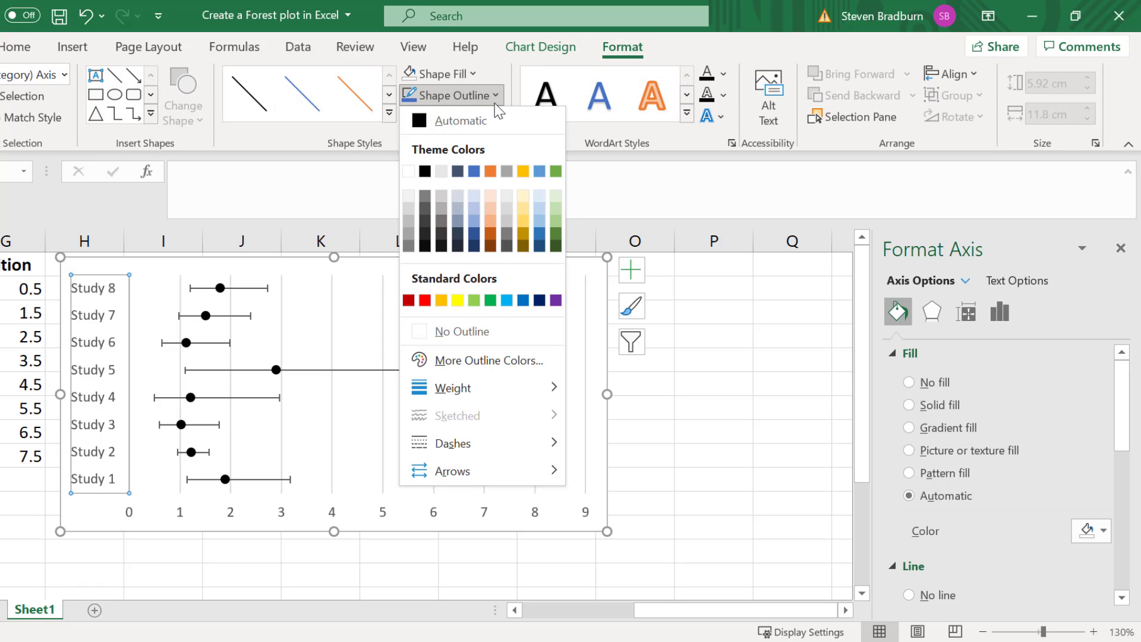
click(465, 331)
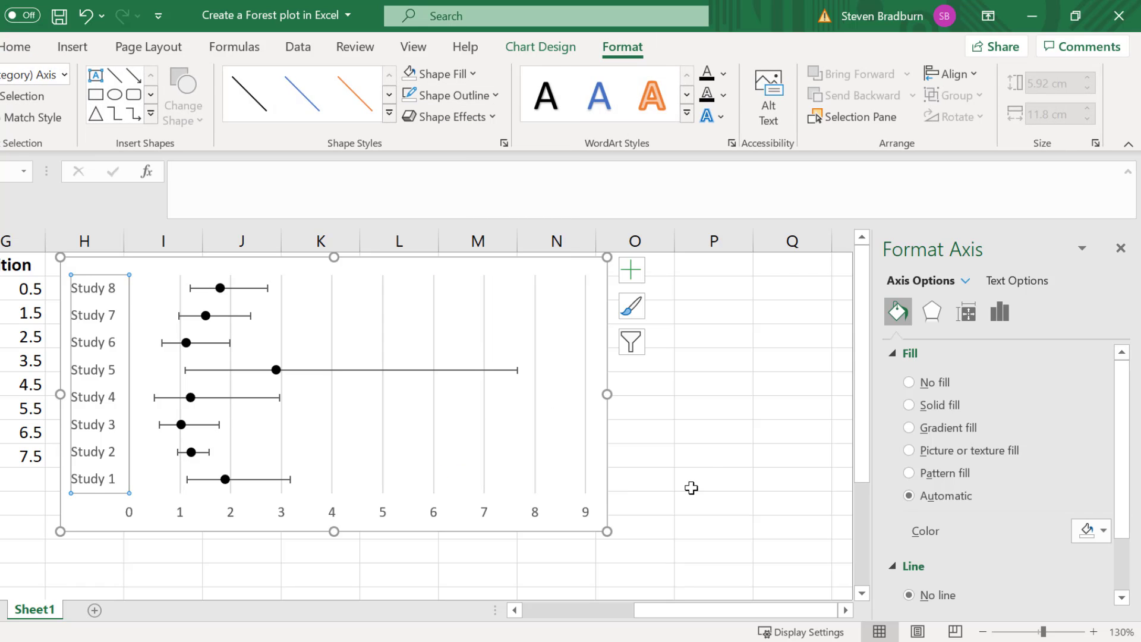
Delete the vertical gridlines from the forest plot
click(708, 456)
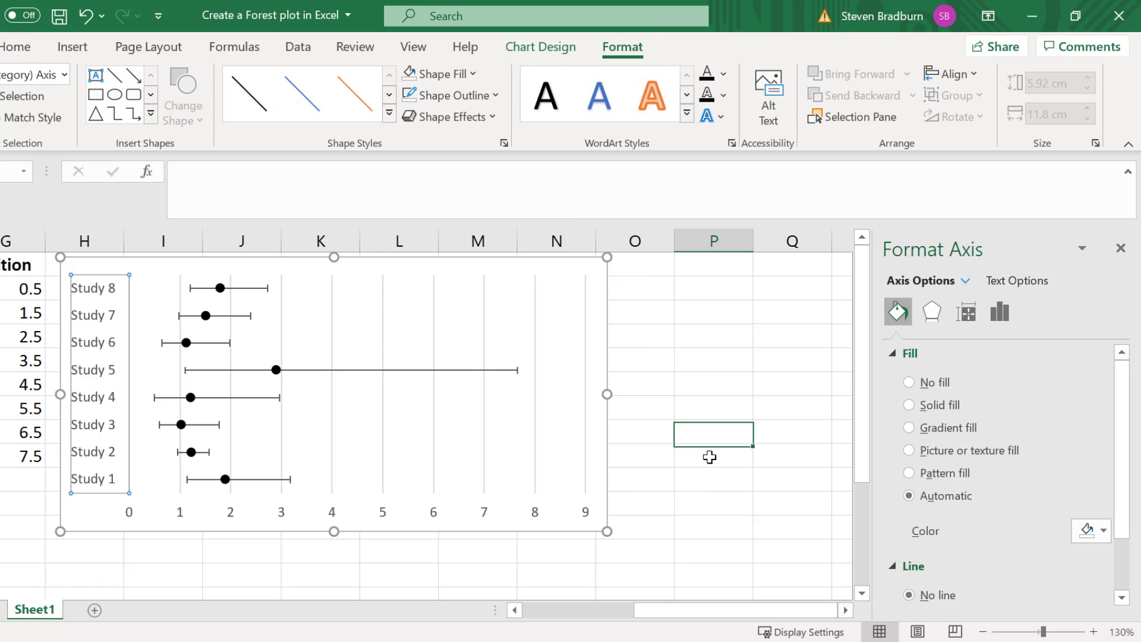
click(435, 426)
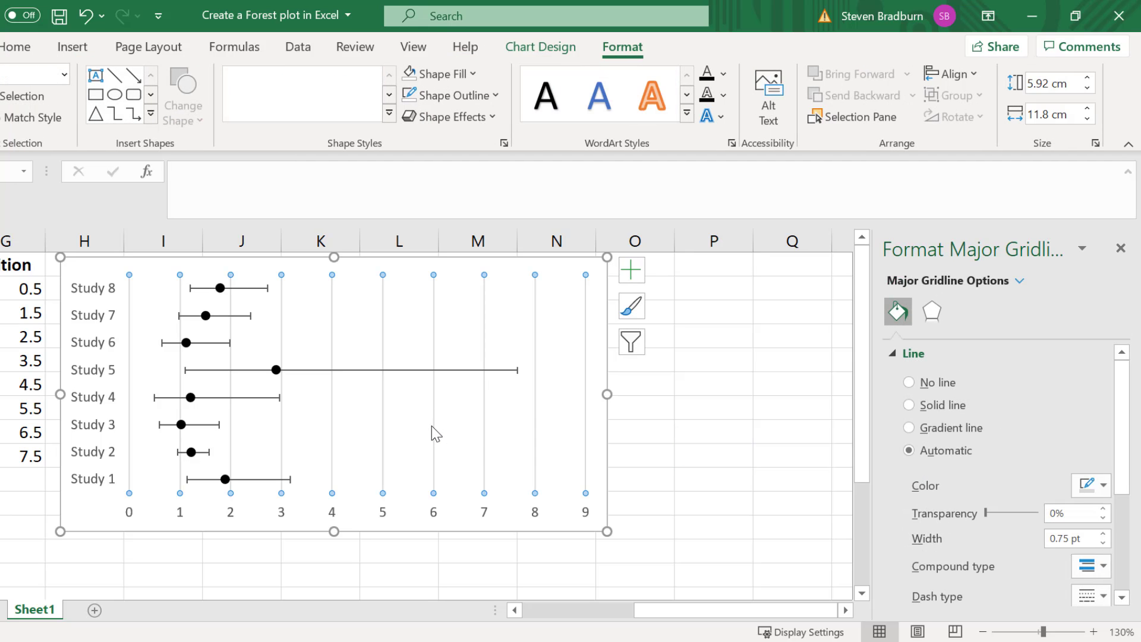
key(Delete)
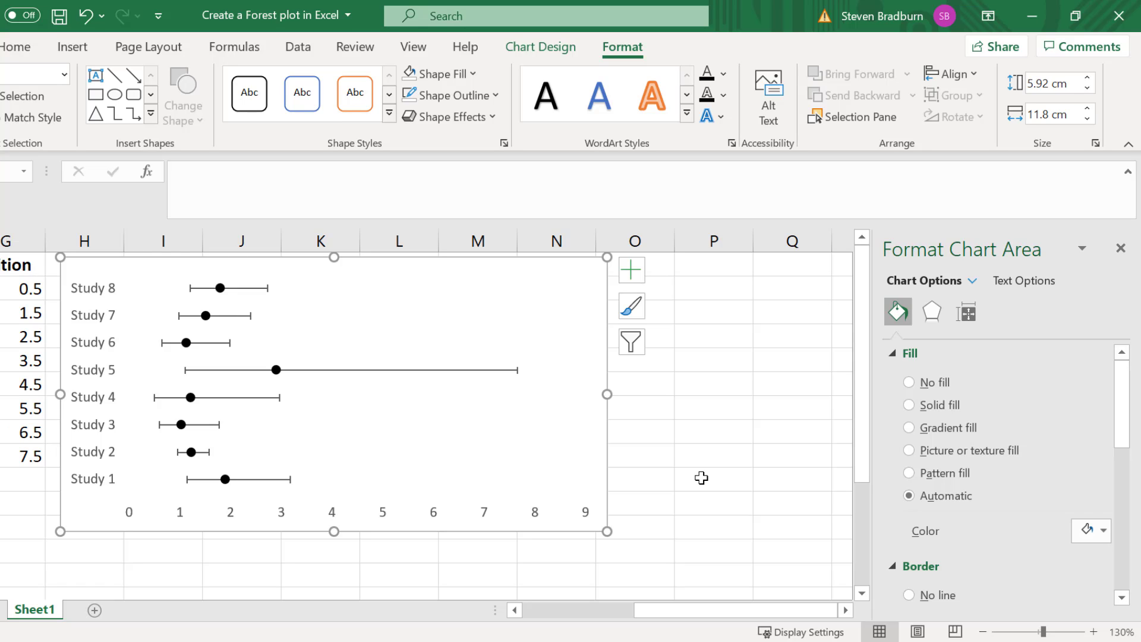
Give the horizontal axis a black shape outline
click(435, 515)
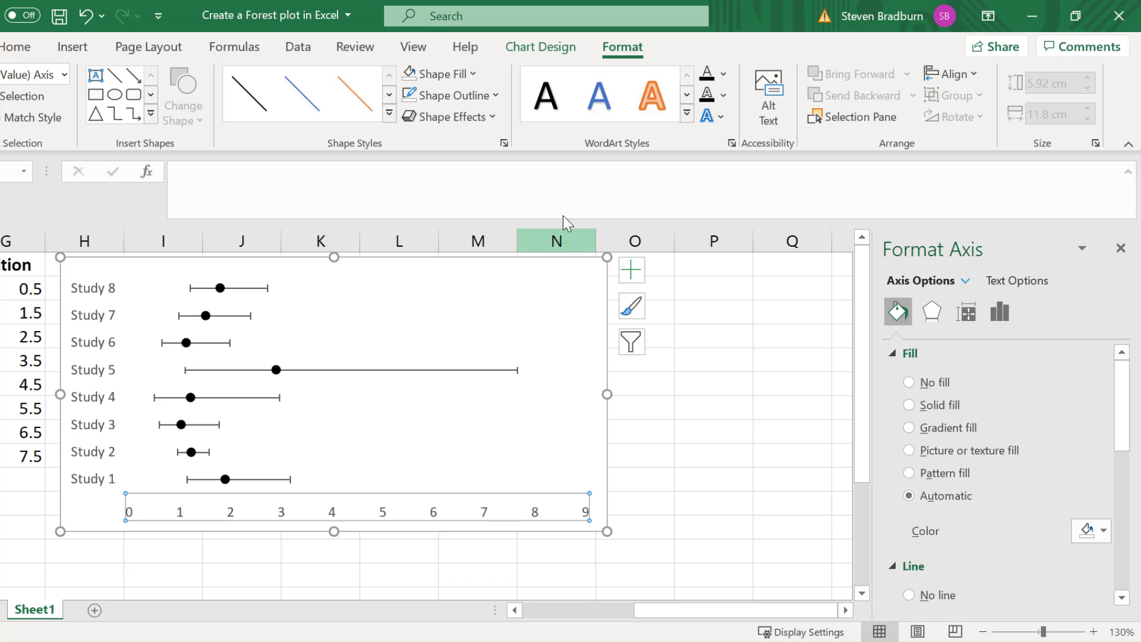
click(447, 95)
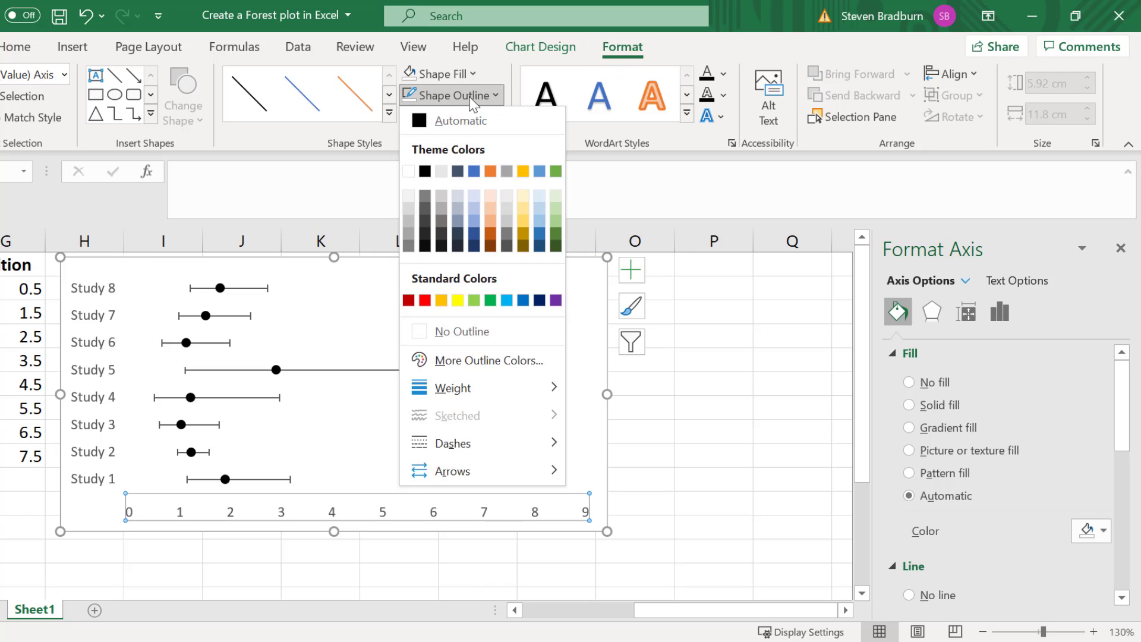
click(425, 172)
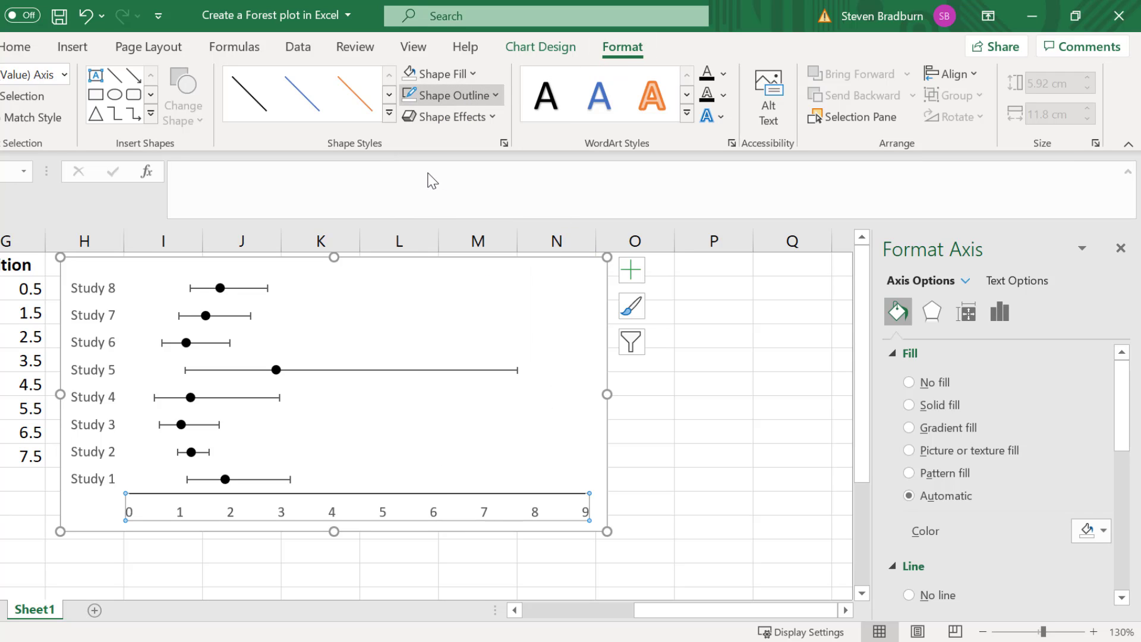
click(698, 447)
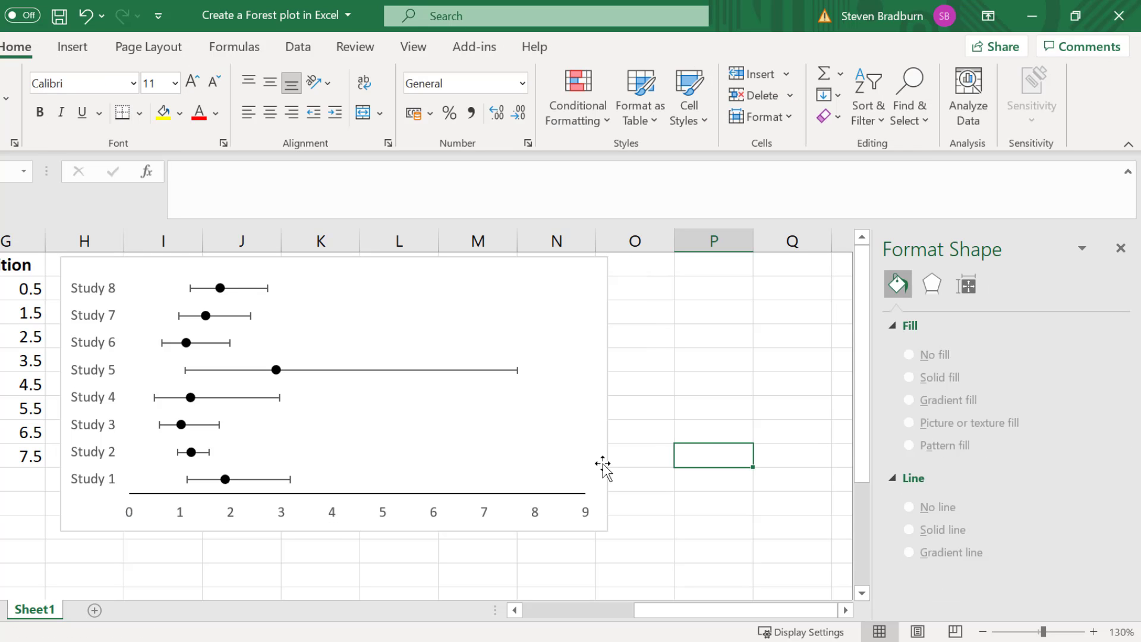
Set the horizontal axis major tick marks to Outside in Format Axis
click(487, 512)
right_click(487, 511)
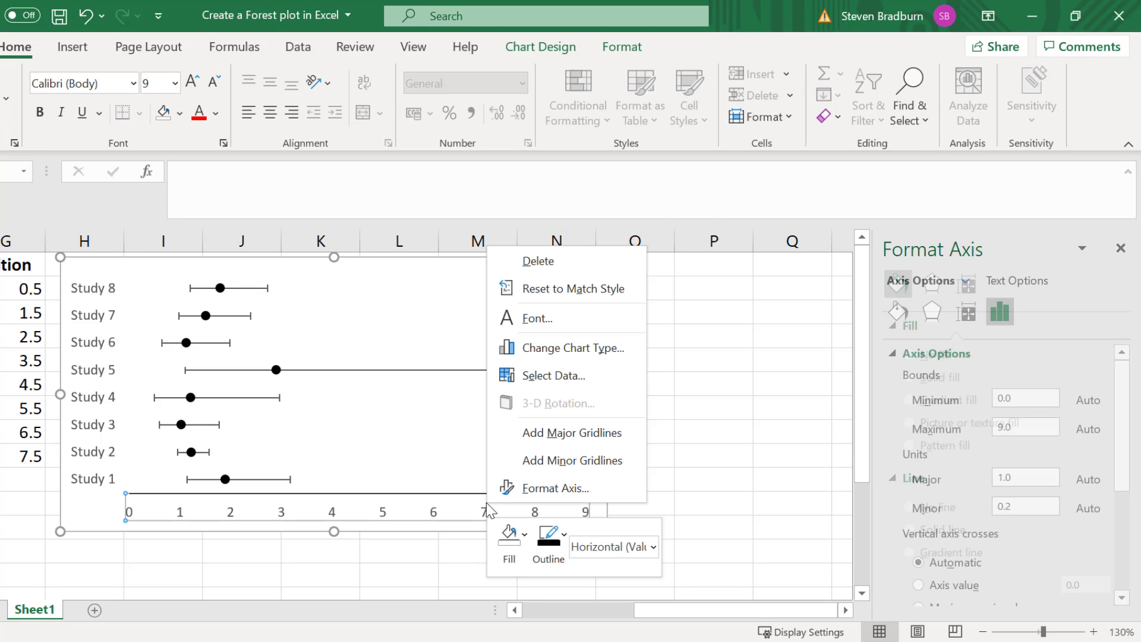
click(520, 496)
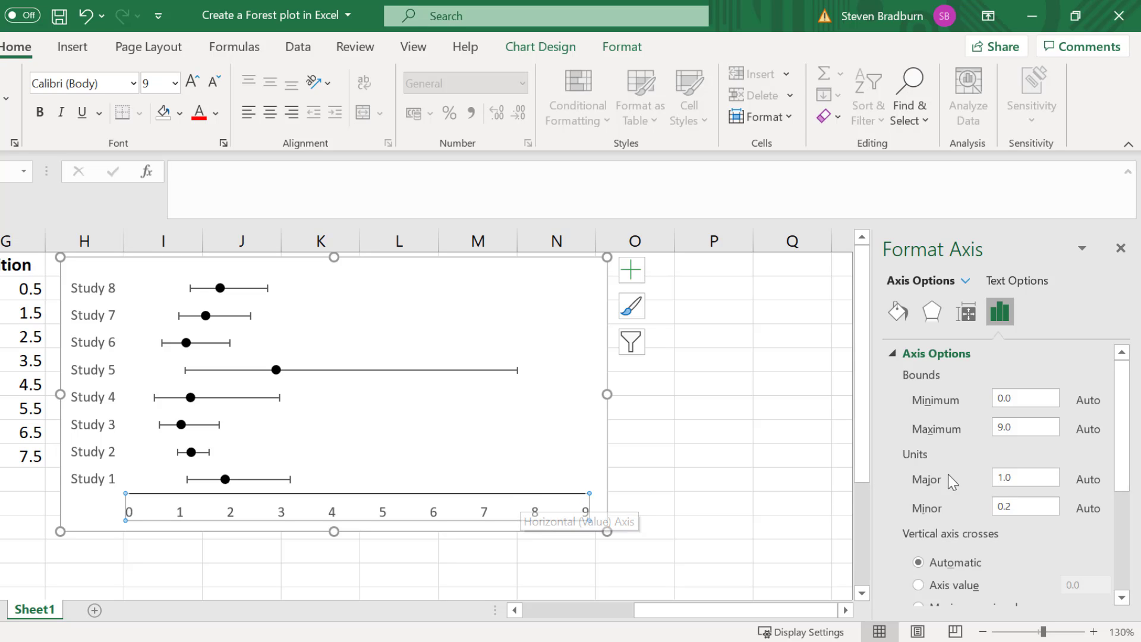
scroll(1035, 493, down, 5)
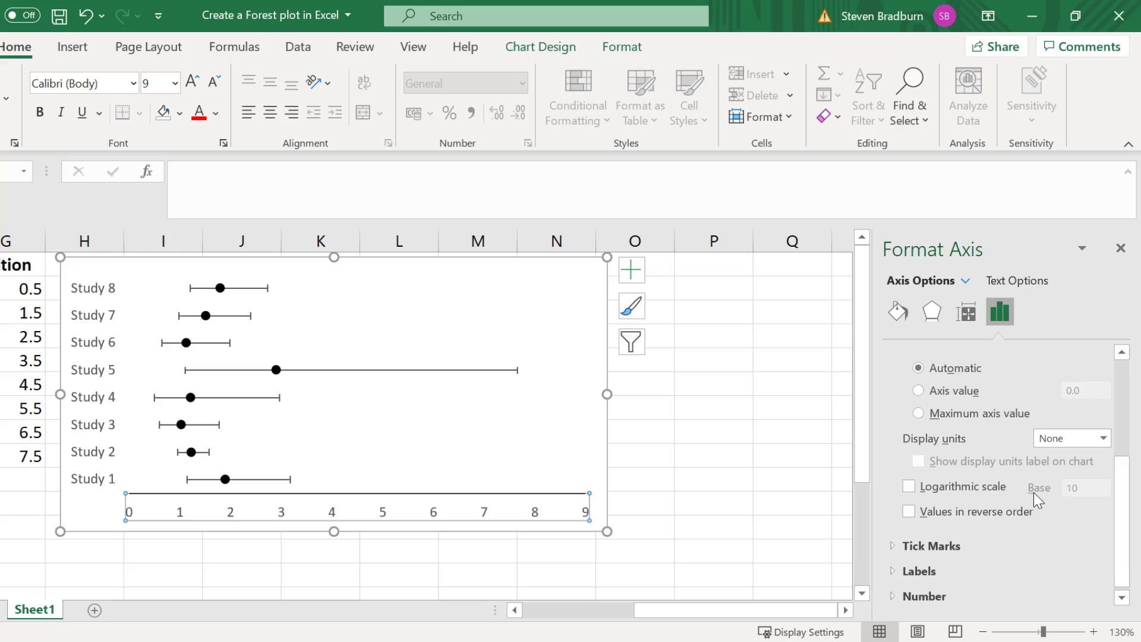
click(894, 545)
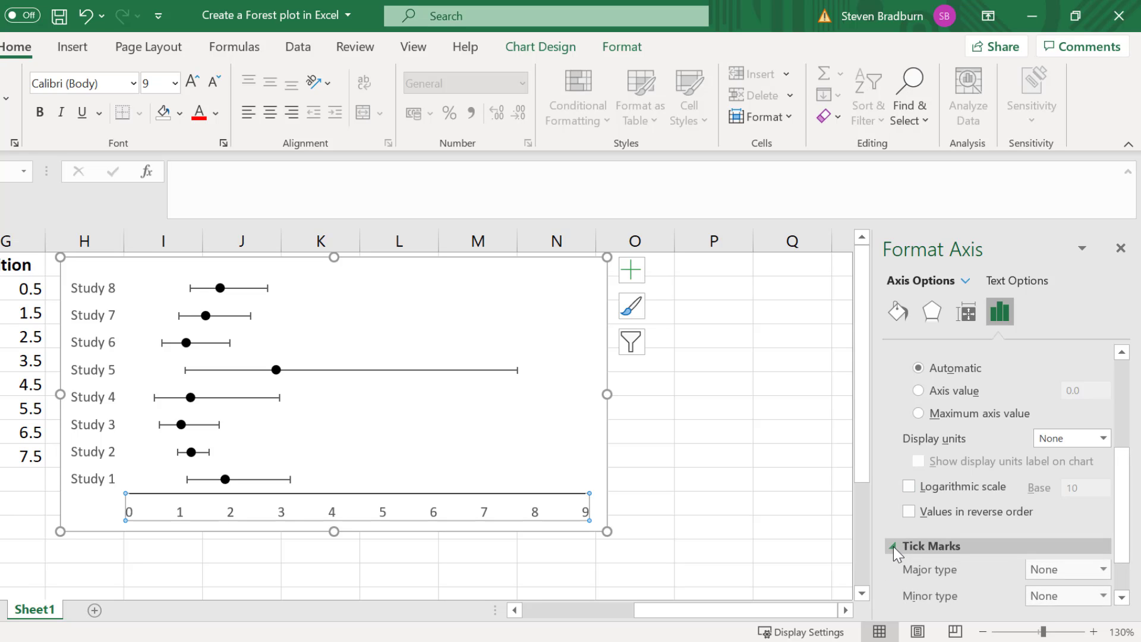
click(1062, 510)
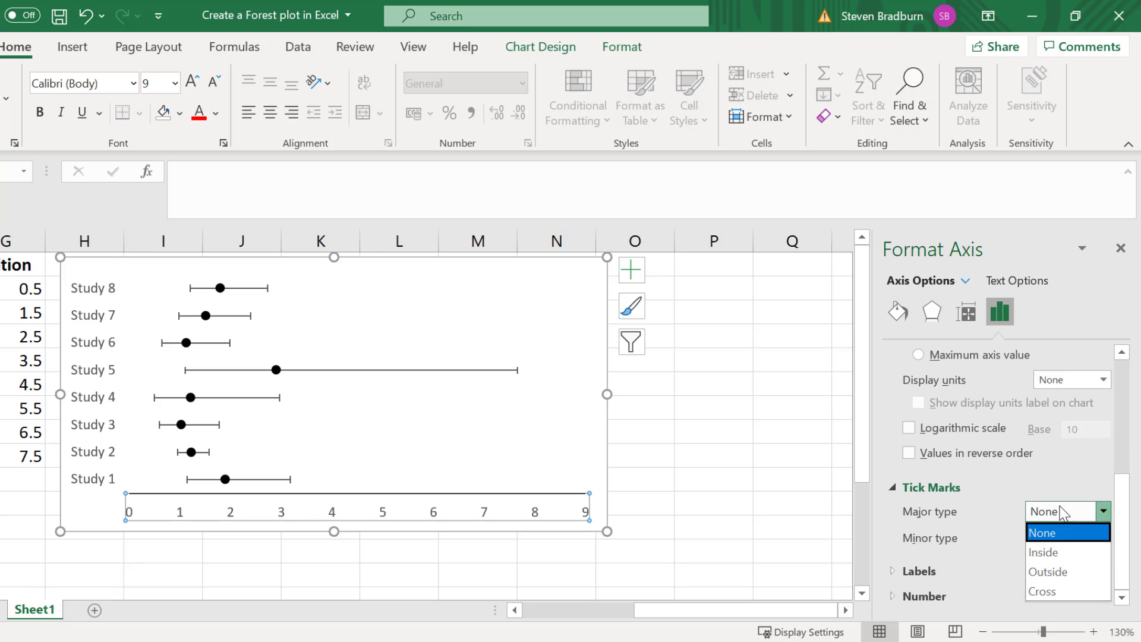
click(1059, 573)
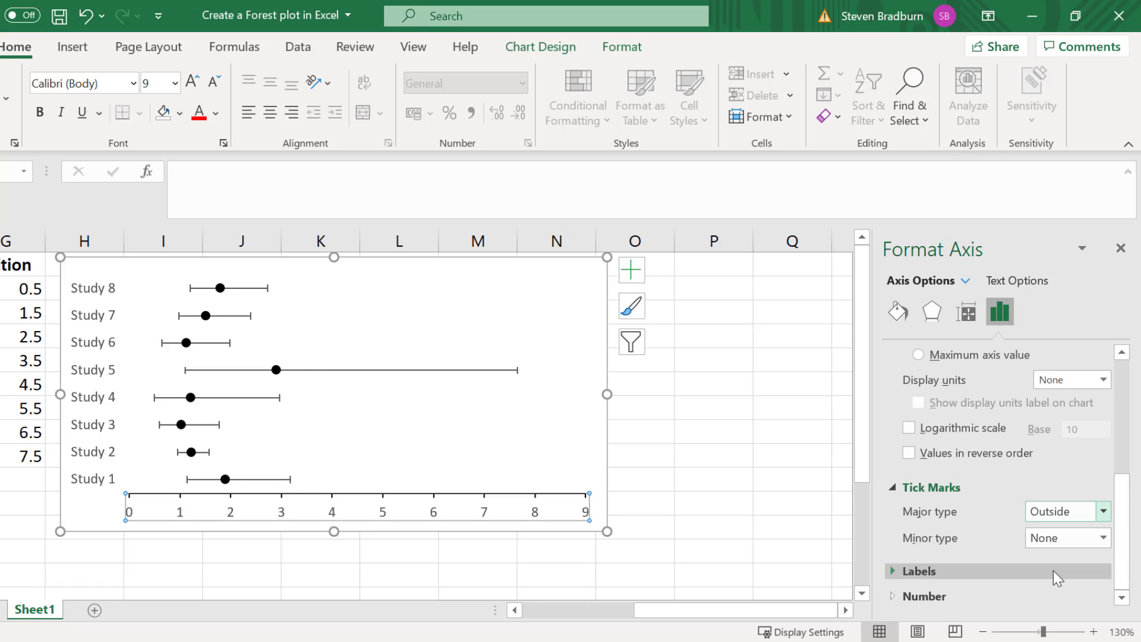
Draw a straight vertical line from 1 on the x-axis up past Study 8 and colour it black
click(72, 47)
click(165, 125)
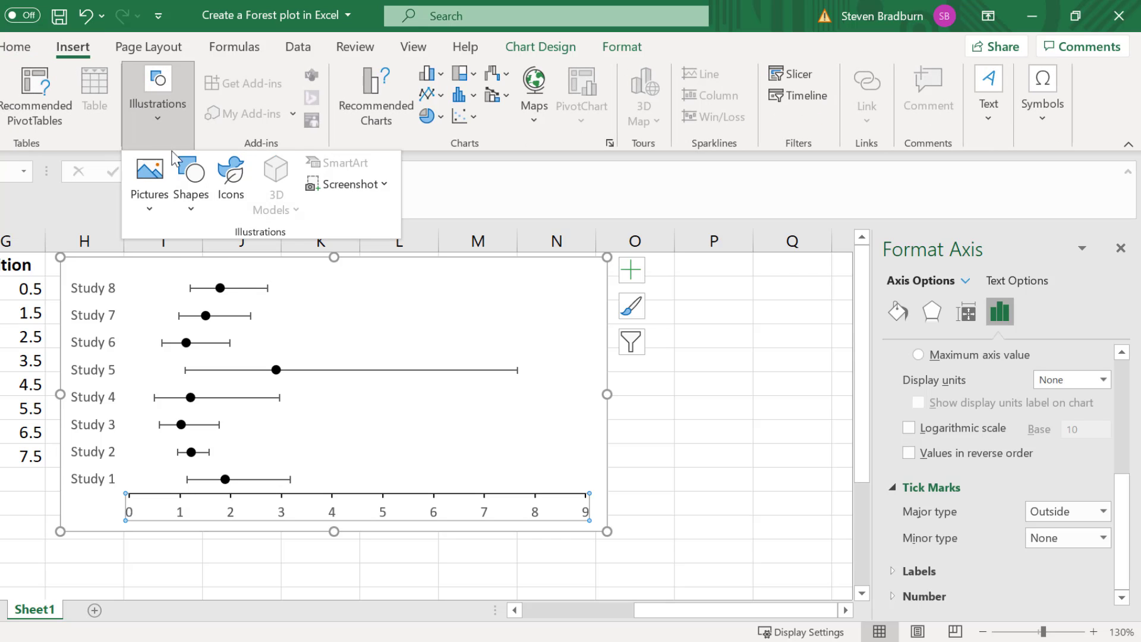
click(188, 178)
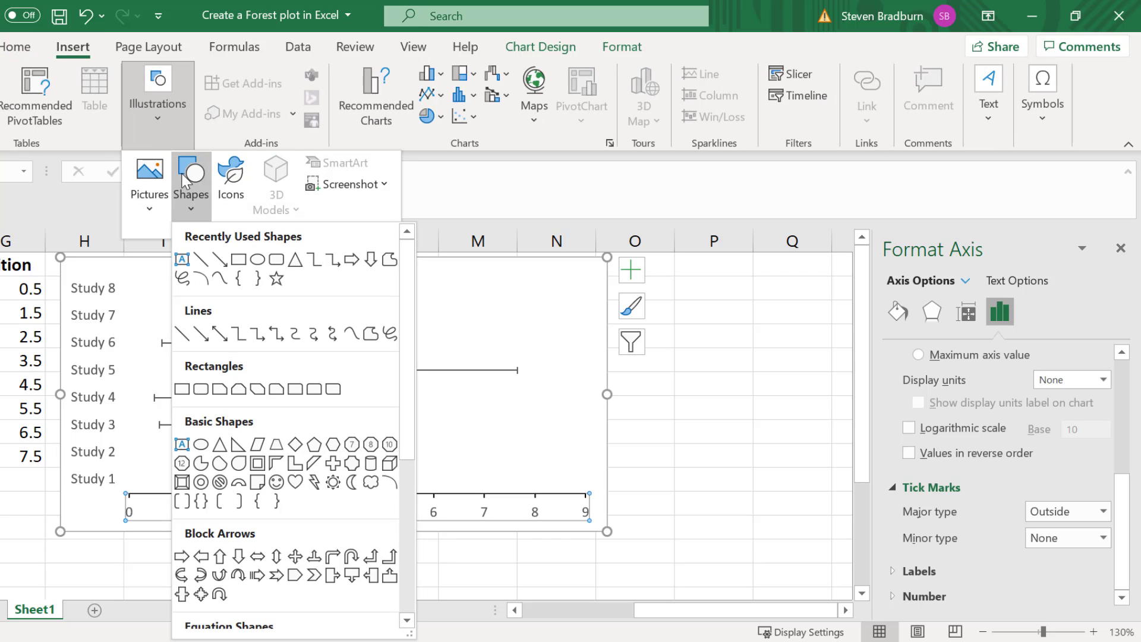
click(202, 257)
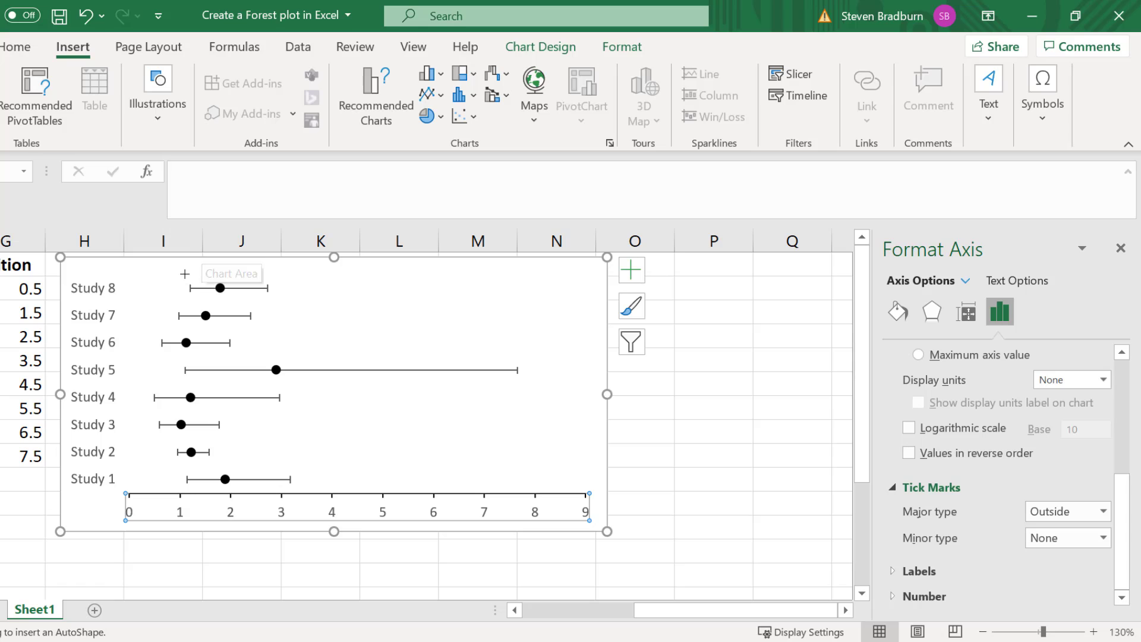
mouse_move(177, 279)
mouse_down()
mouse_move(163, 394)
mouse_move(185, 462)
mouse_up()
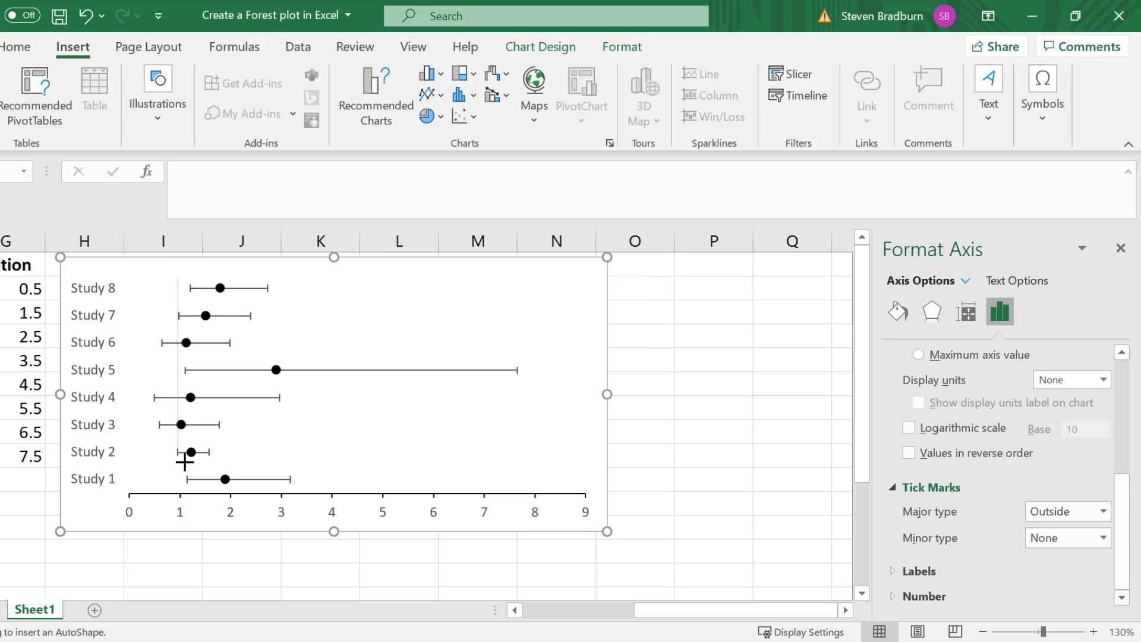
drag(194, 493, 193, 494)
right_click(194, 495)
key(Escape)
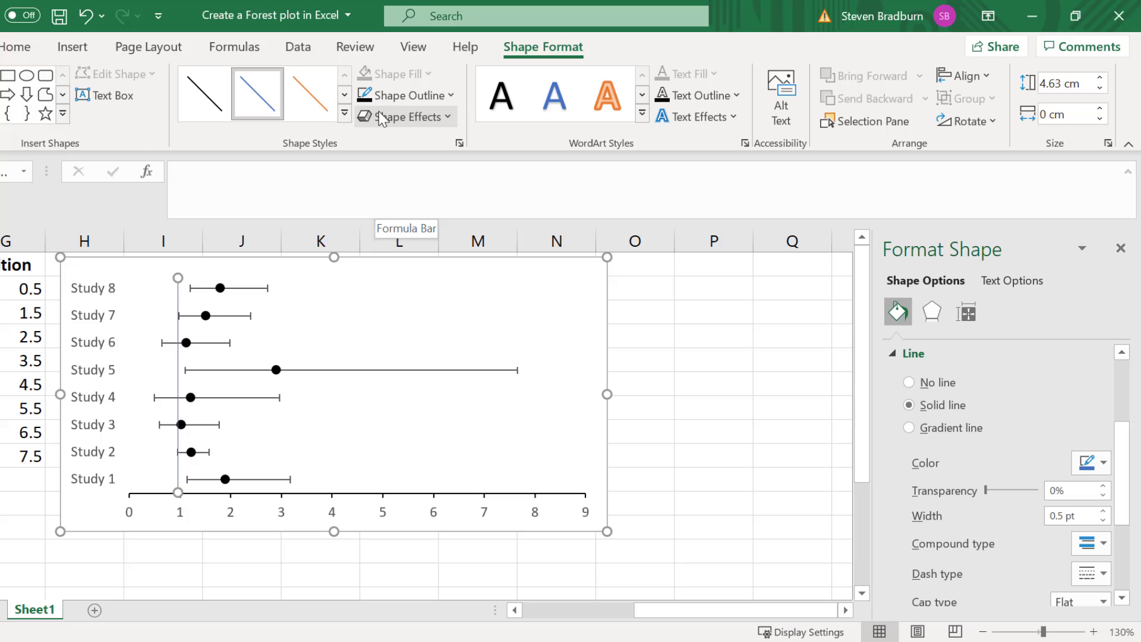
click(365, 95)
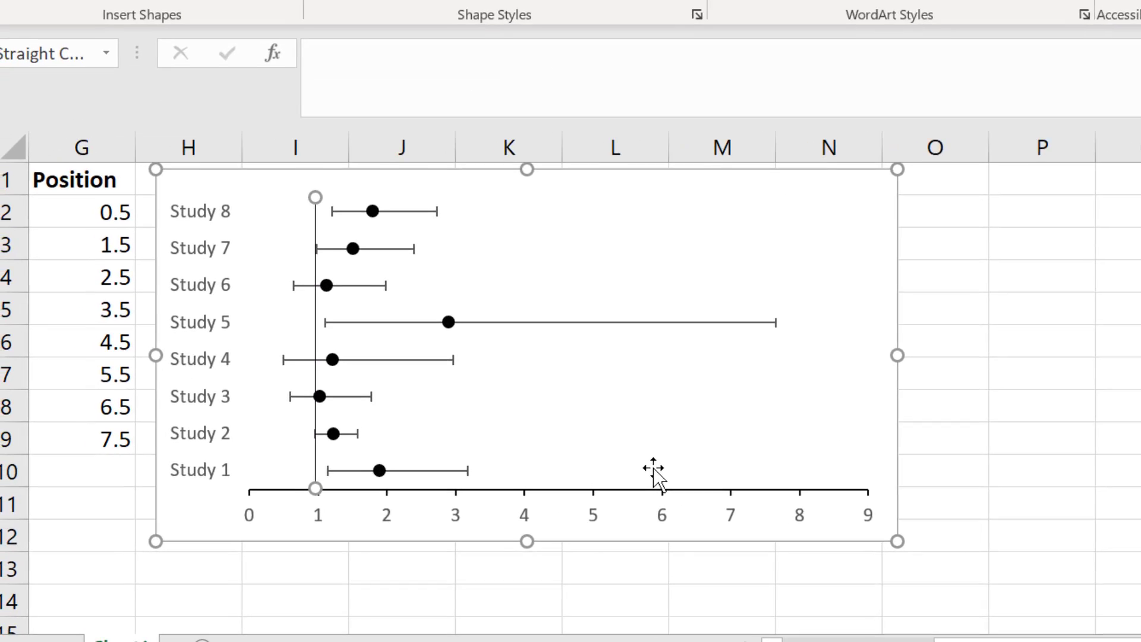